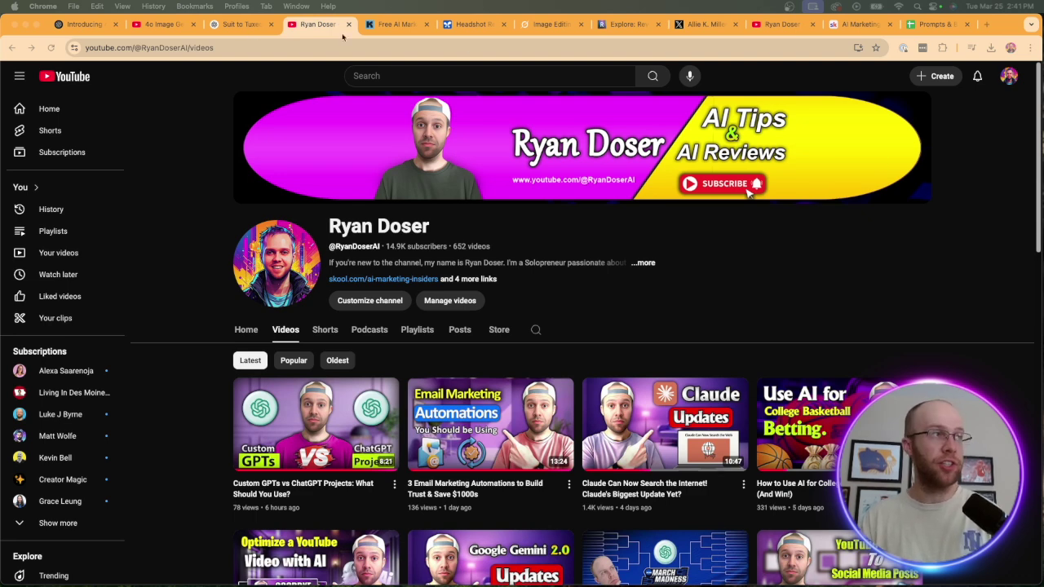
# Step: Open the Free AI Marketing Essentials Guide sign-up page and highlight its heading
pyautogui.click(390, 25)
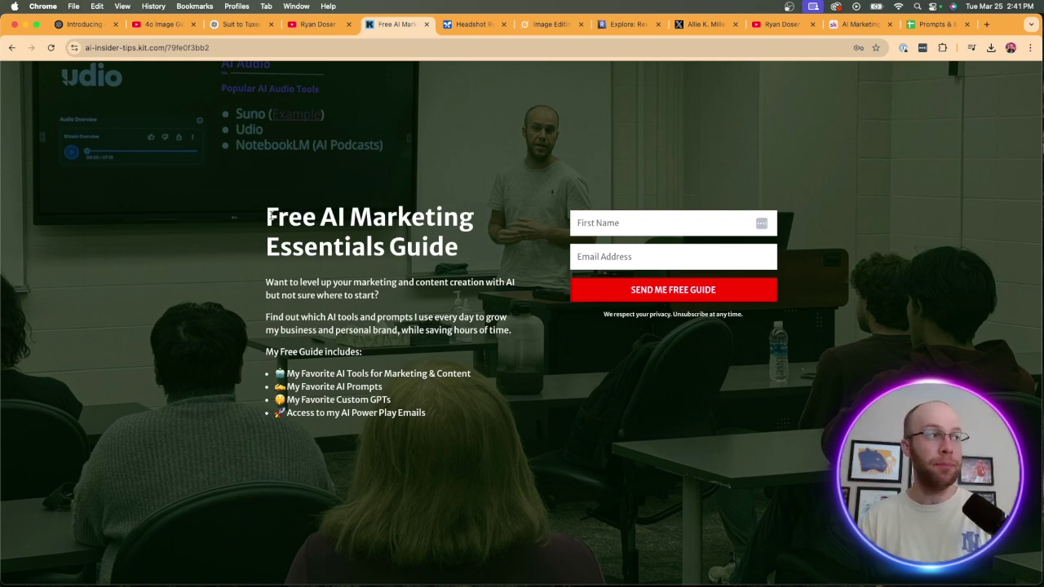
pyautogui.moveTo(269, 215); pyautogui.dragTo(455, 248)
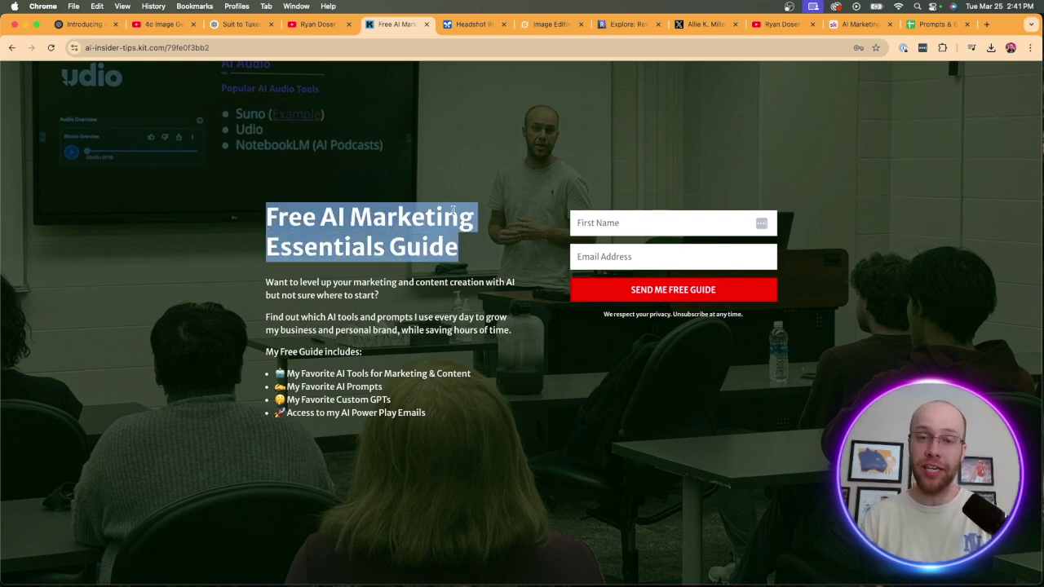
pyautogui.click(446, 144)
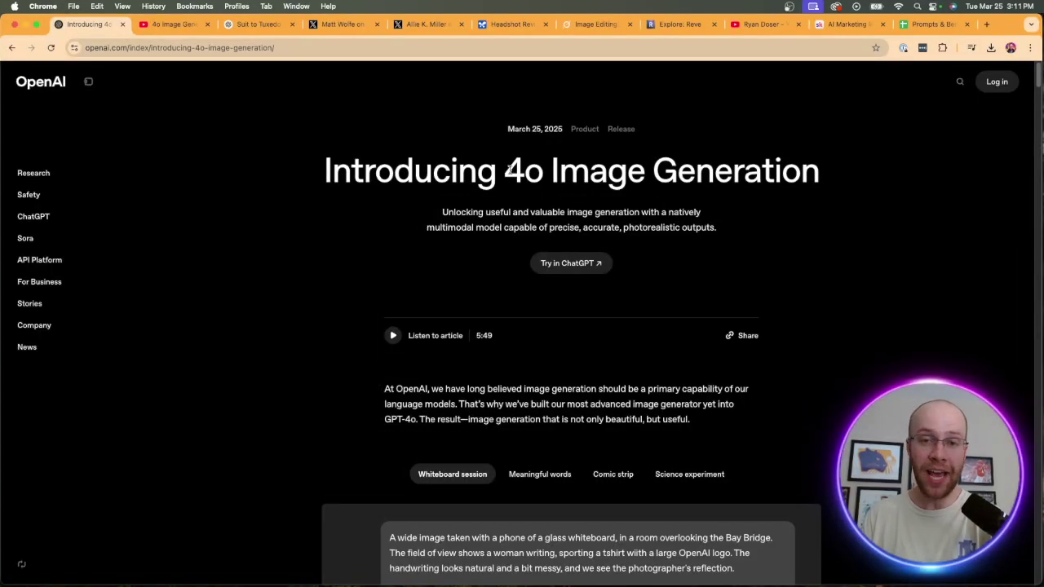
# Step: Review the title and opening paragraph of OpenAI's 4o Image Generation announcement, highlighting the key phrases
pyautogui.moveTo(507, 169); pyautogui.dragTo(824, 171)
pyautogui.click(825, 170)
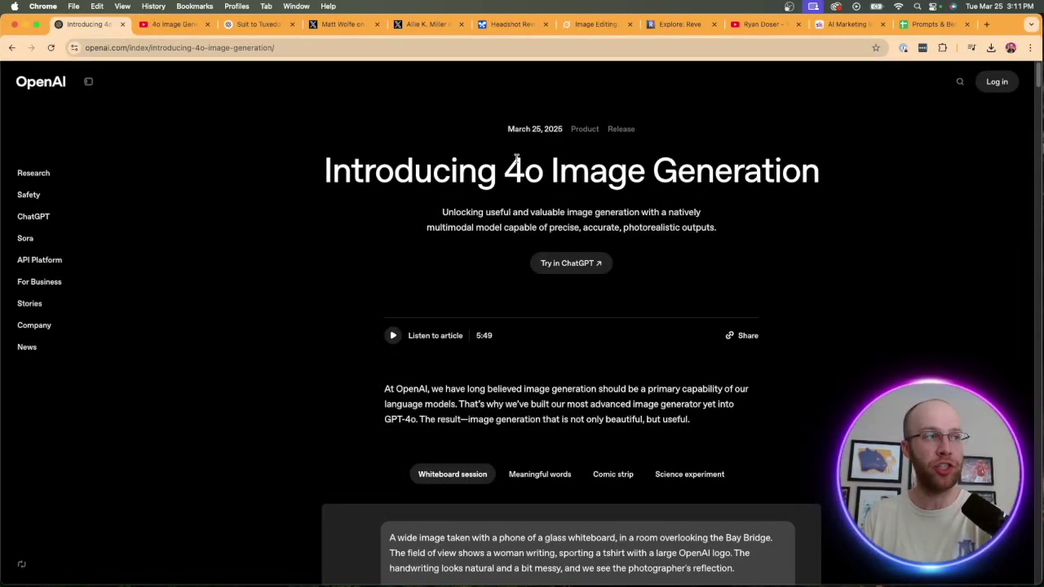
pyautogui.moveTo(506, 167); pyautogui.dragTo(539, 163)
pyautogui.click(878, 184)
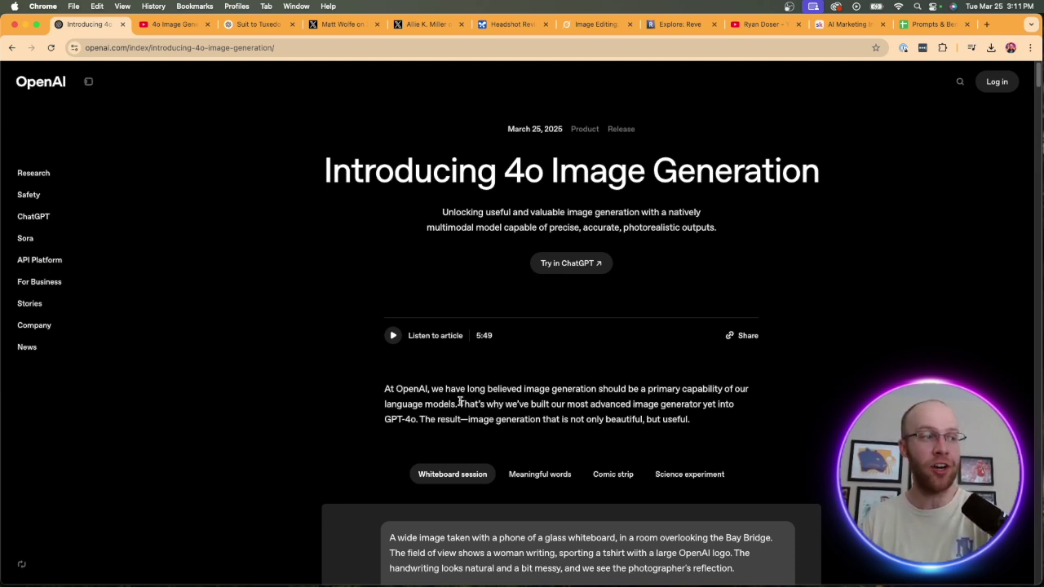
pyautogui.moveTo(459, 403); pyautogui.dragTo(419, 419)
pyautogui.click(432, 408)
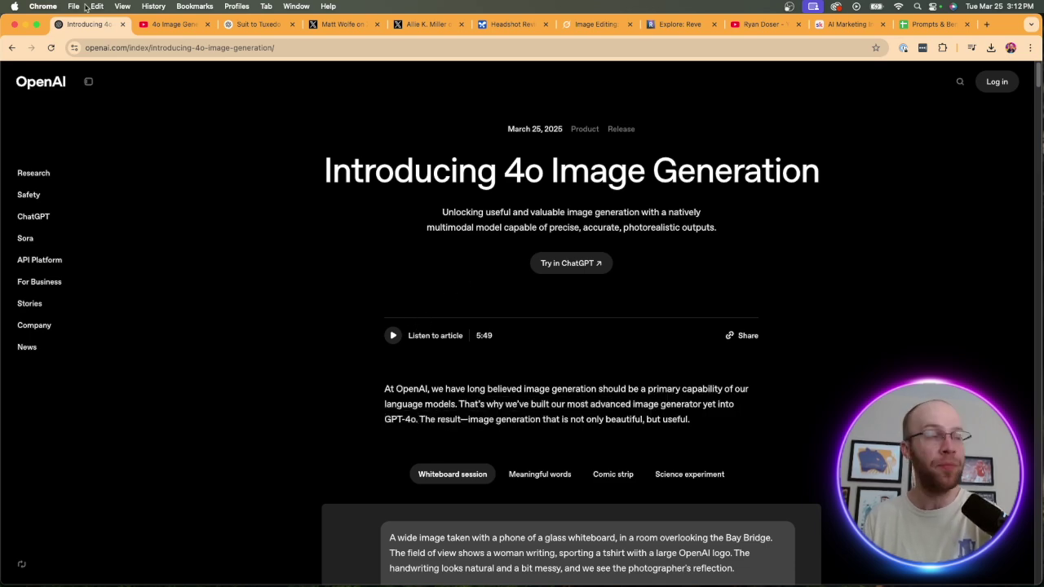
# Step: Check OpenAI's 4o Image Generation livestream video on YouTube and return to the announcement article
pyautogui.hotkey('ctrl', 'Tab')
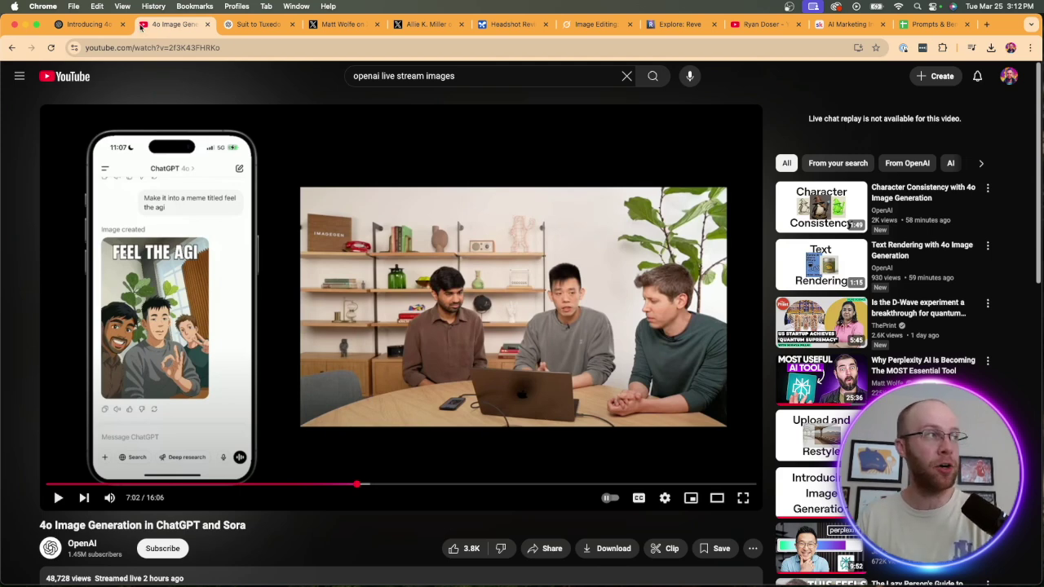
pyautogui.click(98, 23)
pyautogui.doubleClick(196, 48)
pyautogui.press('super+a')
pyautogui.click(257, 178)
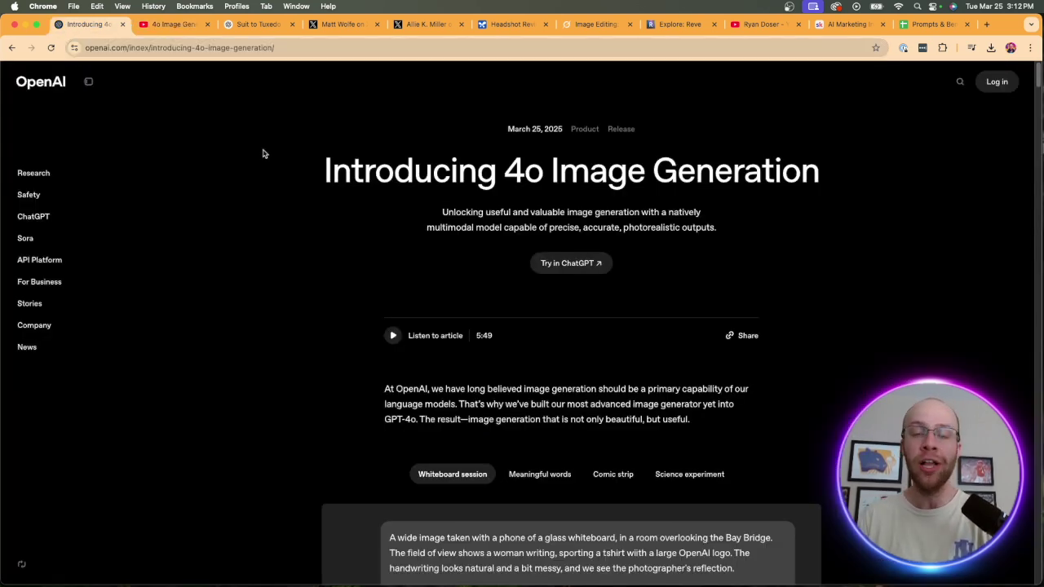
# Step: Examine the whiteboard session example in the announcement, including its prompt and the generated image
pyautogui.scroll(-5, 338, 182)
pyautogui.scroll(1, 799, 275)
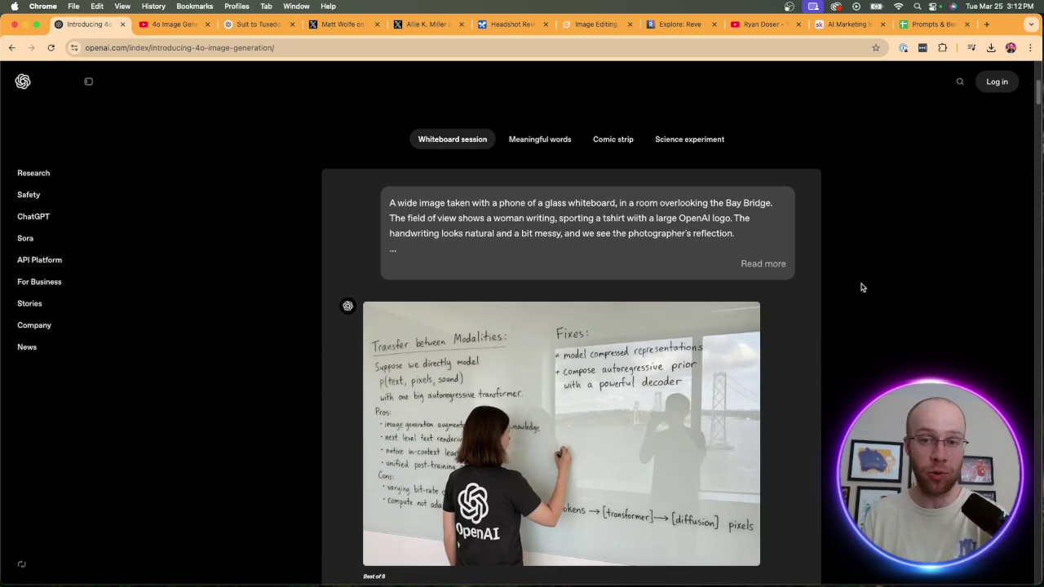
pyautogui.scroll(-5, 862, 286)
pyautogui.scroll(6, 767, 212)
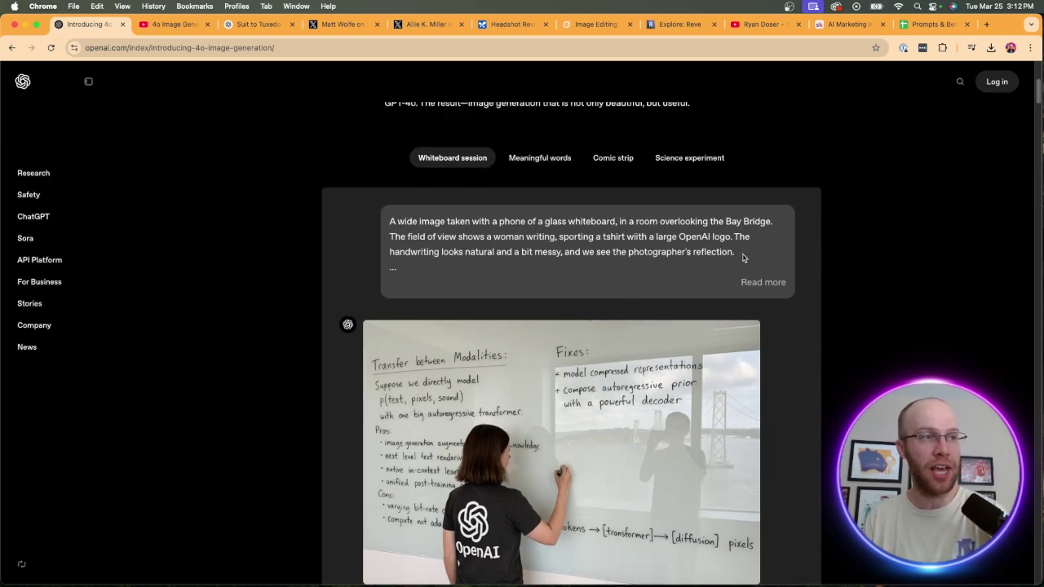
pyautogui.moveTo(746, 256); pyautogui.dragTo(360, 209)
pyautogui.click(450, 212)
# Step: Find the Access and availability section of the article and read the rollout details for 4o image generation
pyautogui.scroll(-5, 486, 210)
pyautogui.scroll(-15, 485, 211)
pyautogui.scroll(-20, 720, 304)
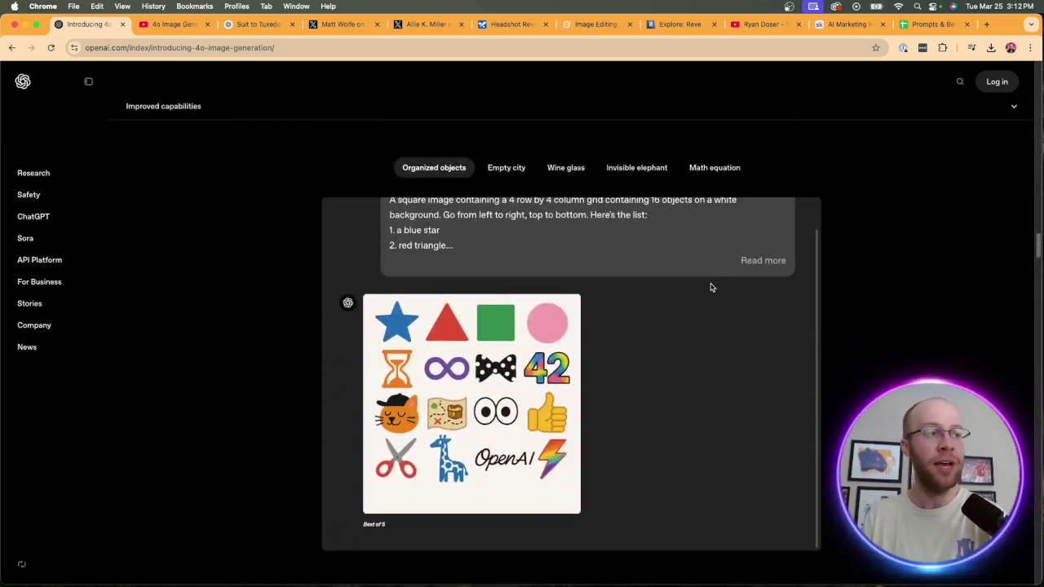
pyautogui.scroll(-20, 890, 303)
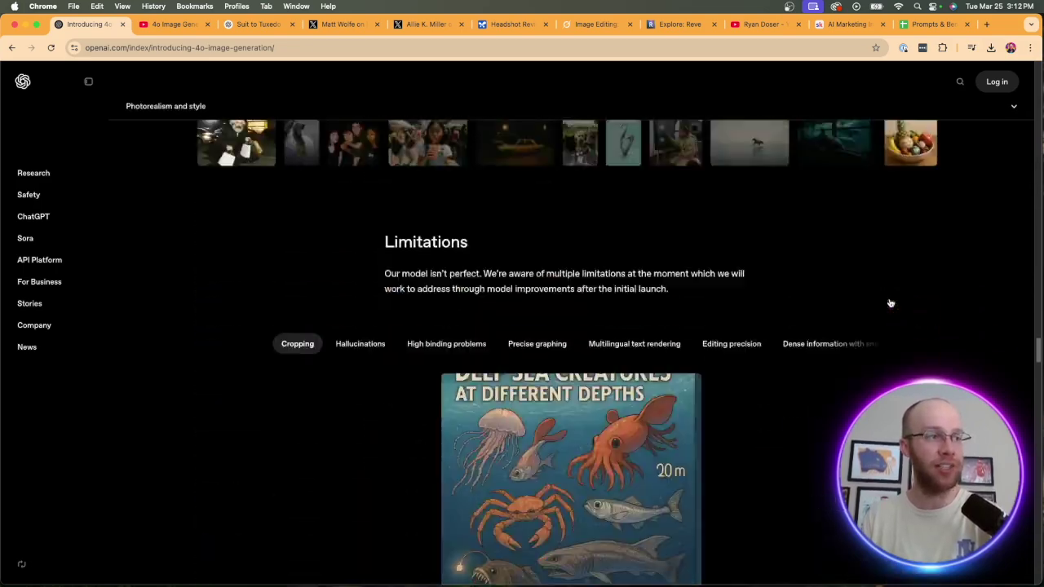
pyautogui.scroll(-2, 880, 285)
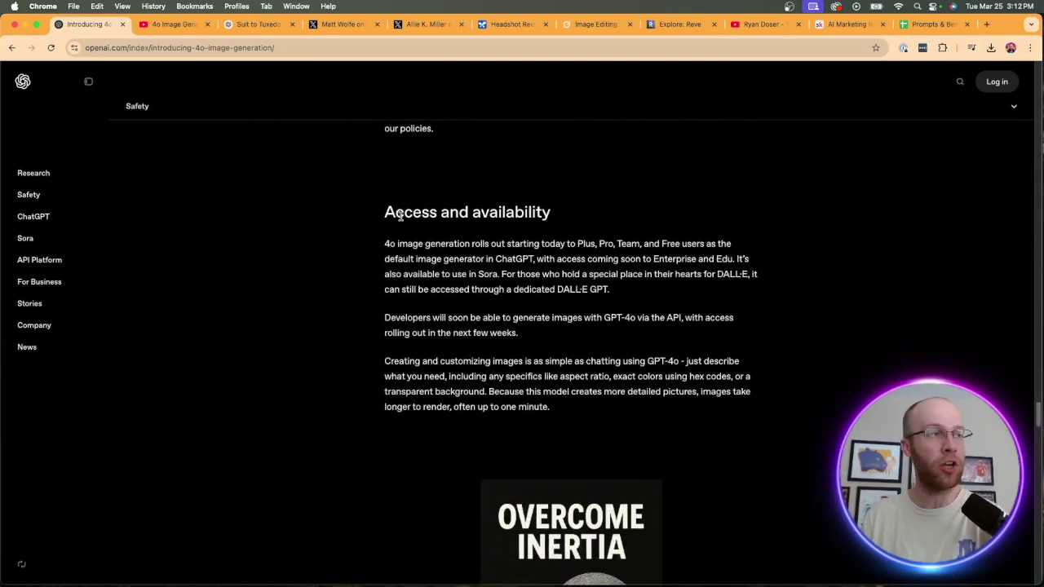
pyautogui.moveTo(381, 213); pyautogui.dragTo(574, 217)
pyautogui.click(585, 218)
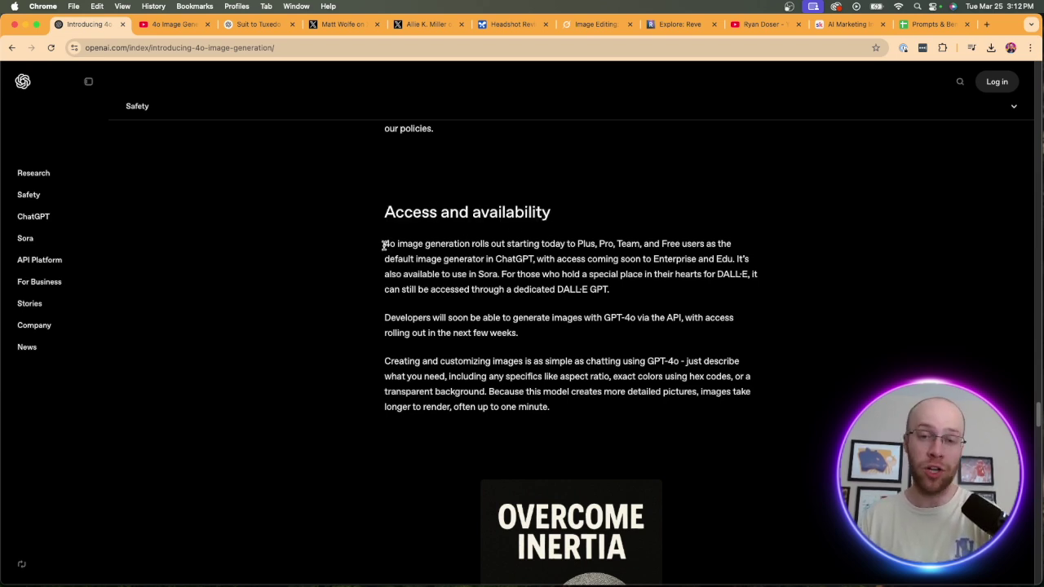
pyautogui.moveTo(382, 245); pyautogui.dragTo(536, 260)
pyautogui.click(646, 270)
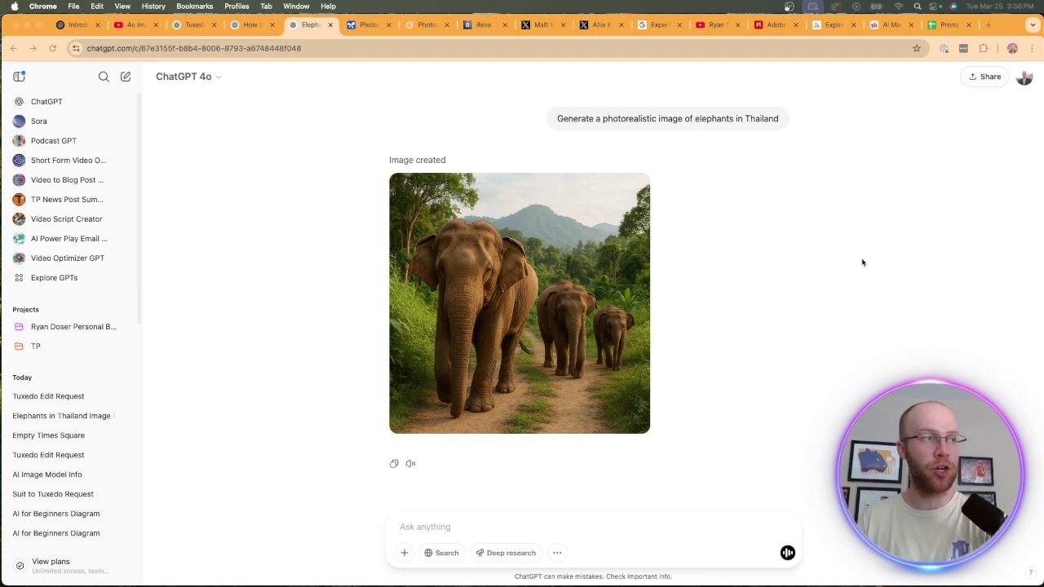
# Step: Inspect the generated elephant image in ChatGPT at full size and highlight the prompt that produced it
pyautogui.moveTo(549, 286)
pyautogui.click(504, 289)
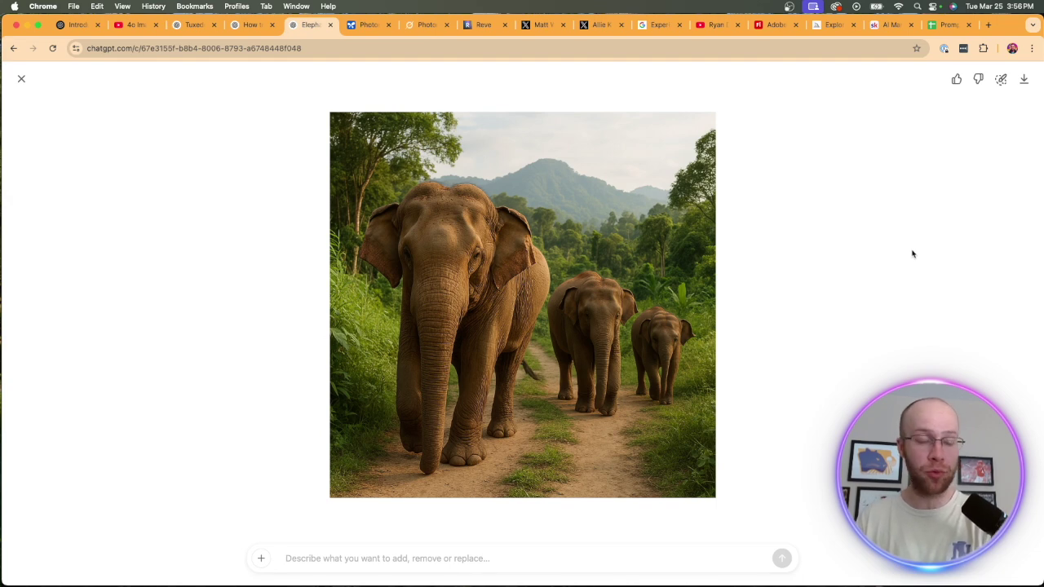
pyautogui.click(23, 80)
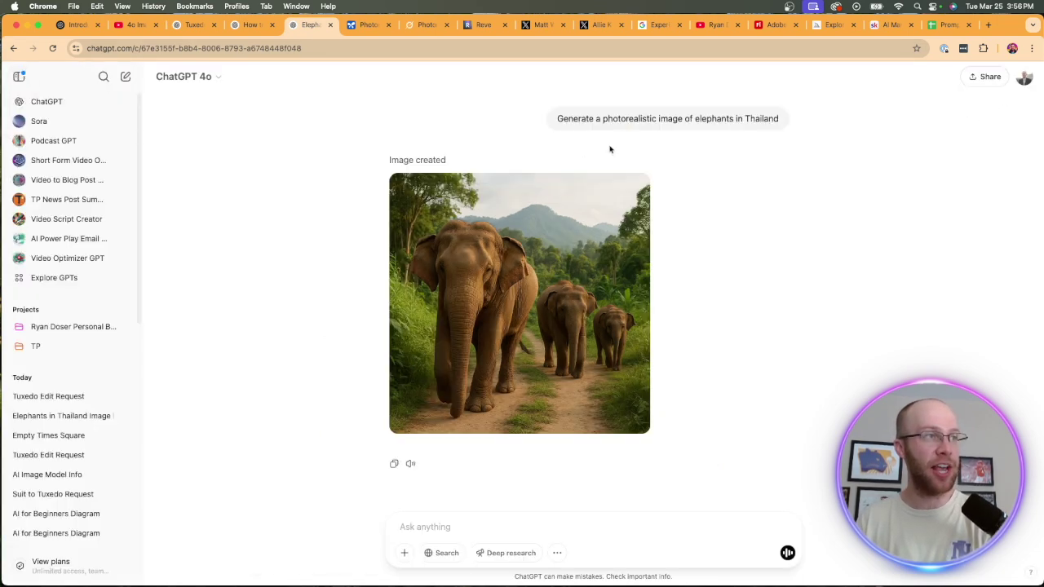
pyautogui.moveTo(568, 118); pyautogui.dragTo(776, 119)
pyautogui.click(755, 242)
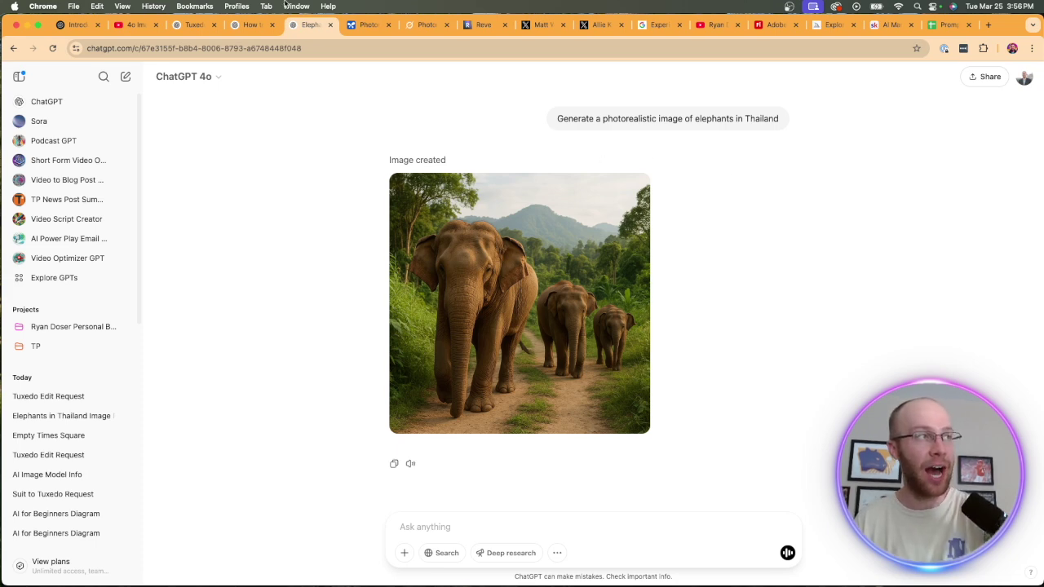
# Step: Enlarge ChatGPT's elephant image again and compare it with the elephant image generated in Google AI Studio
pyautogui.click(367, 25)
pyautogui.click(310, 25)
pyautogui.click(438, 263)
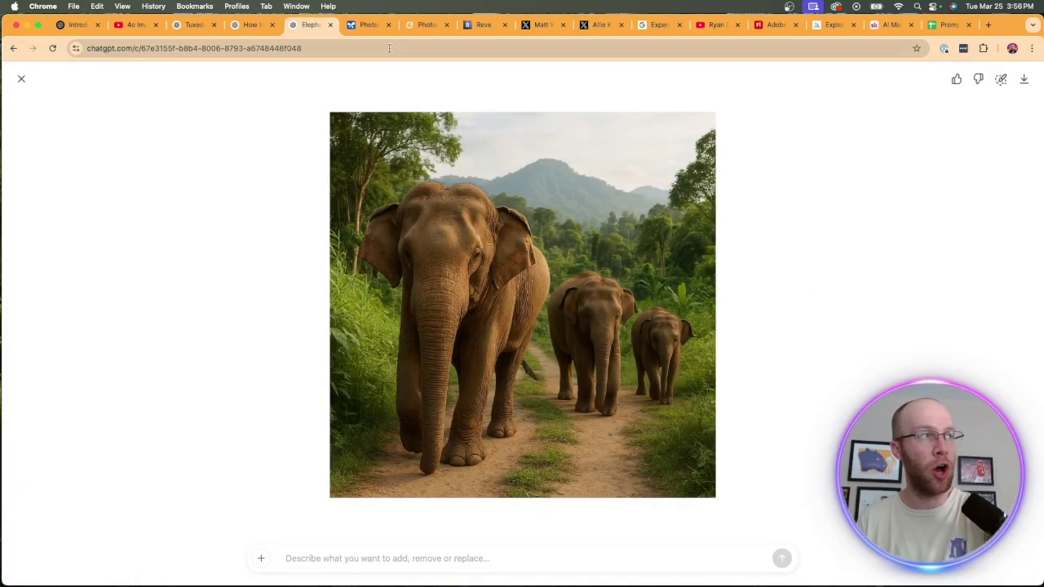
pyautogui.click(367, 24)
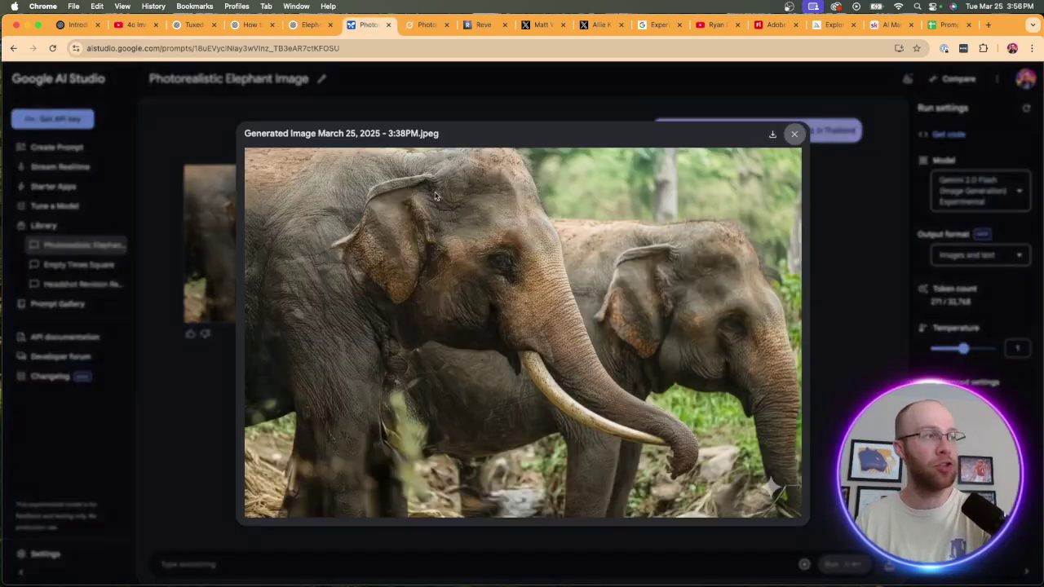
pyautogui.click(342, 240)
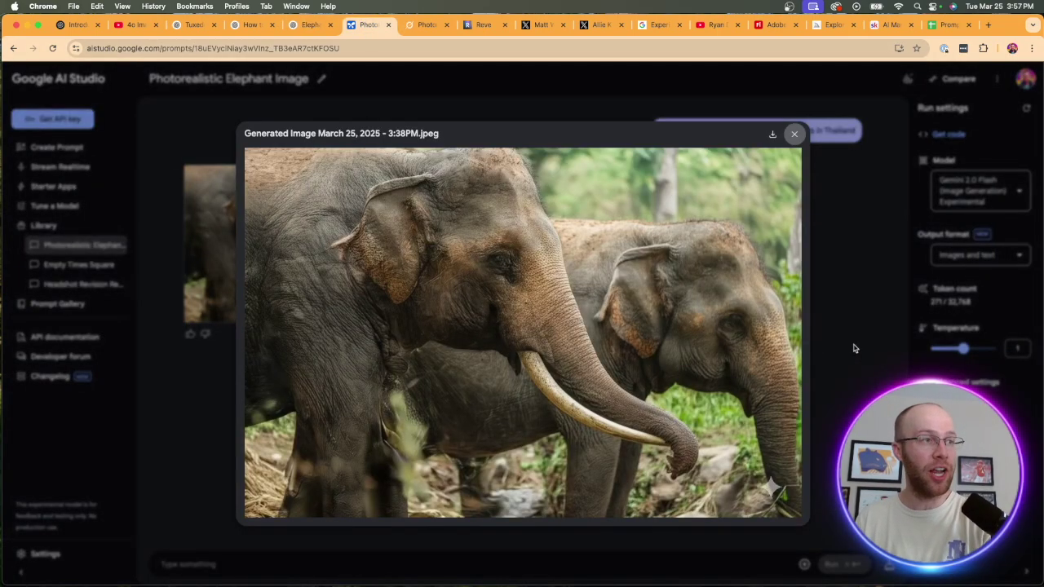
pyautogui.click(853, 346)
# Step: Switch to Grok and view both of its generated elephant images at full size
pyautogui.click(425, 24)
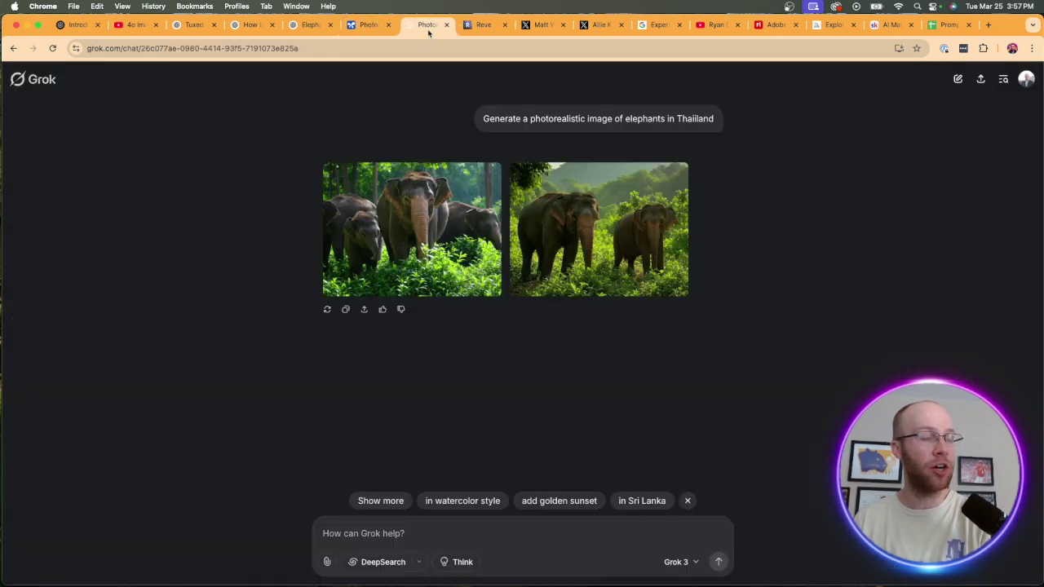
pyautogui.click(435, 213)
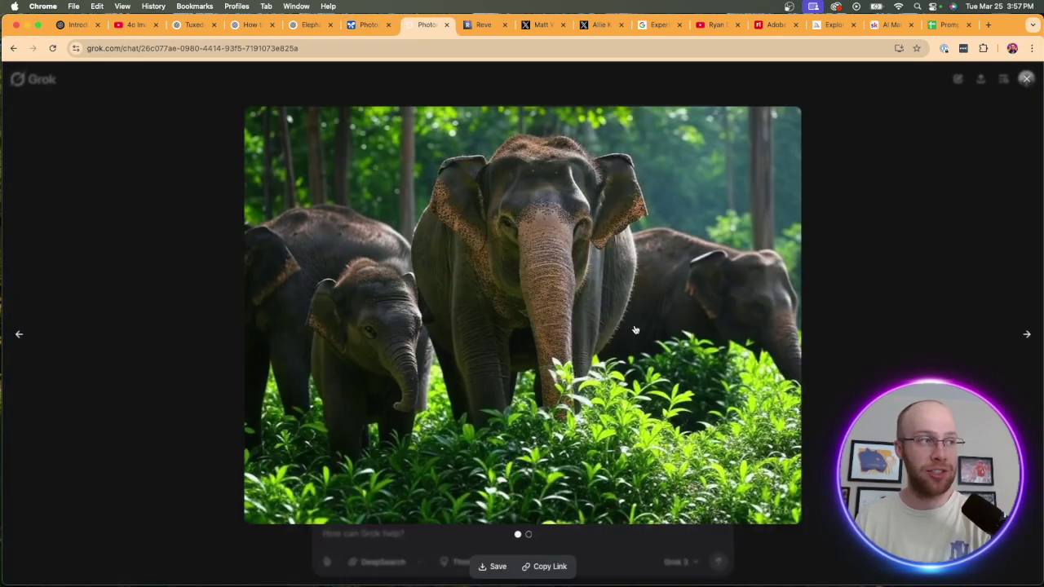
pyautogui.click(1027, 335)
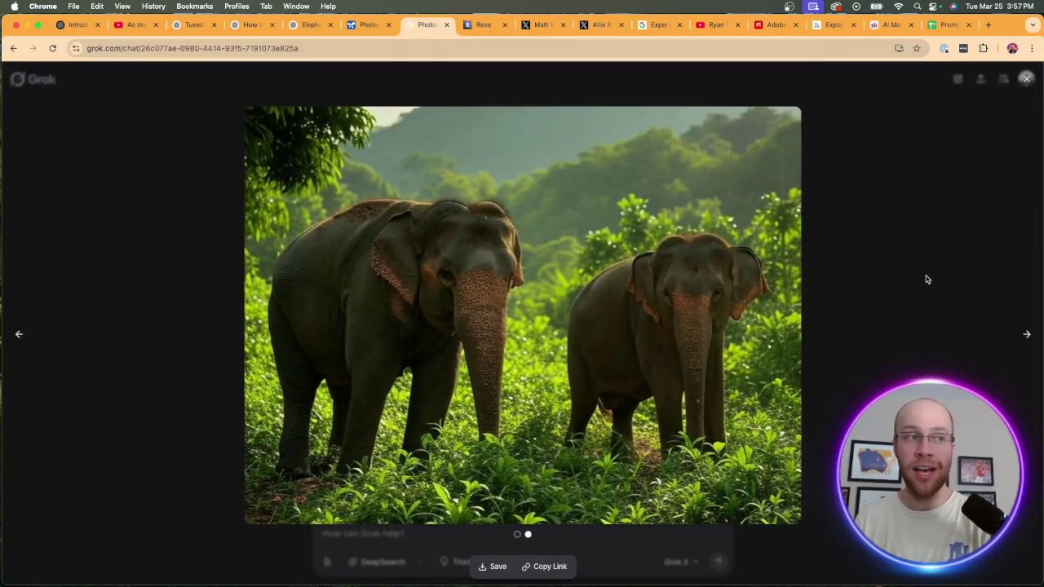
pyautogui.click(589, 101)
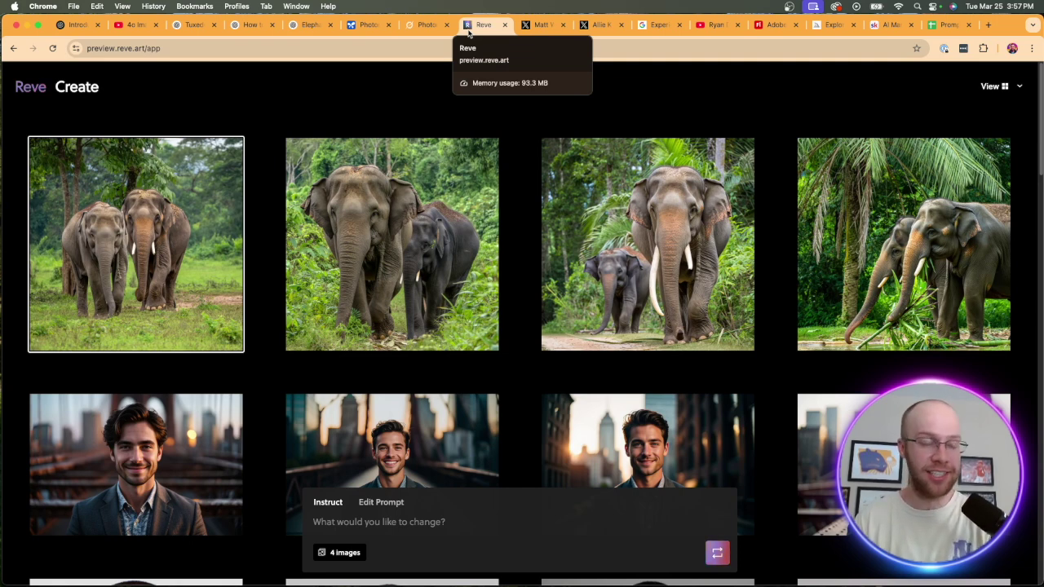
# Step: Go through Reve's generated elephant images one by one and browse the older images in the gallery
pyautogui.click(346, 234)
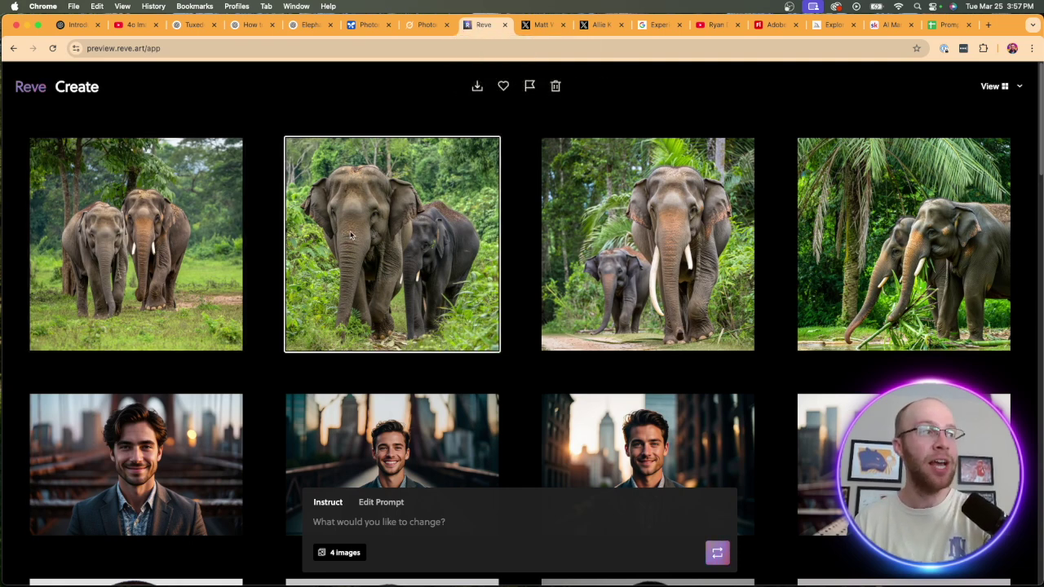
pyautogui.click(613, 254)
pyautogui.click(852, 253)
pyautogui.scroll(-5, 843, 263)
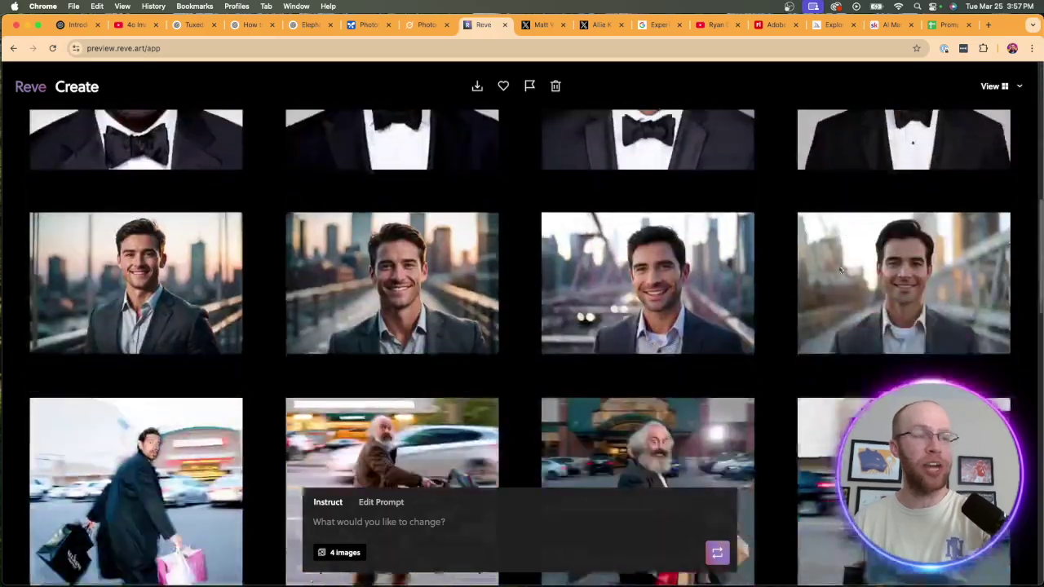
pyautogui.scroll(-15, 822, 274)
pyautogui.scroll(10, 822, 274)
pyautogui.scroll(5, 822, 274)
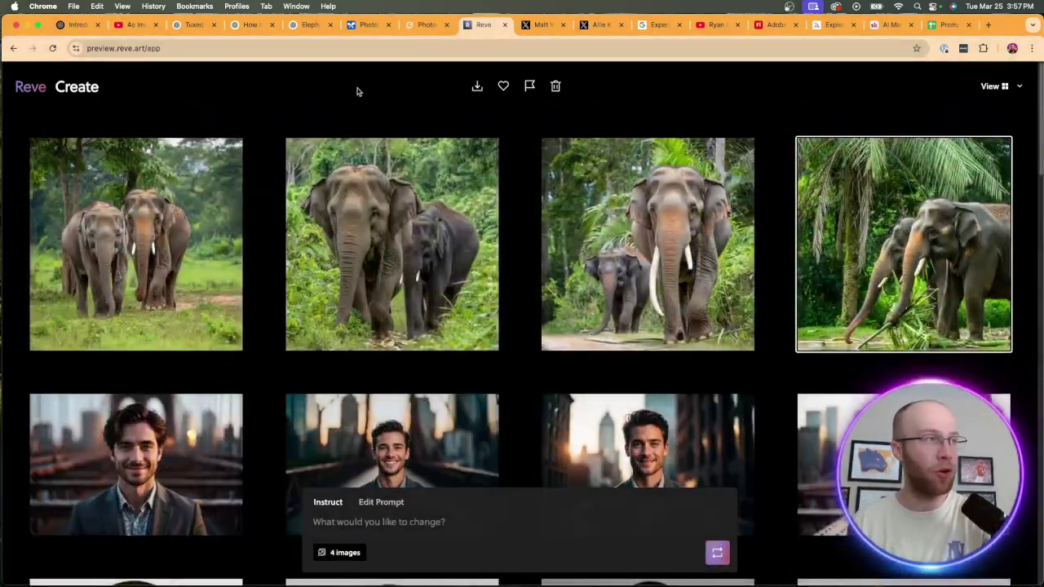
# Step: Return to ChatGPT, close the enlarged elephant image and open the conversation about the 'How to Use AI for Beginners' diagram
pyautogui.click(310, 24)
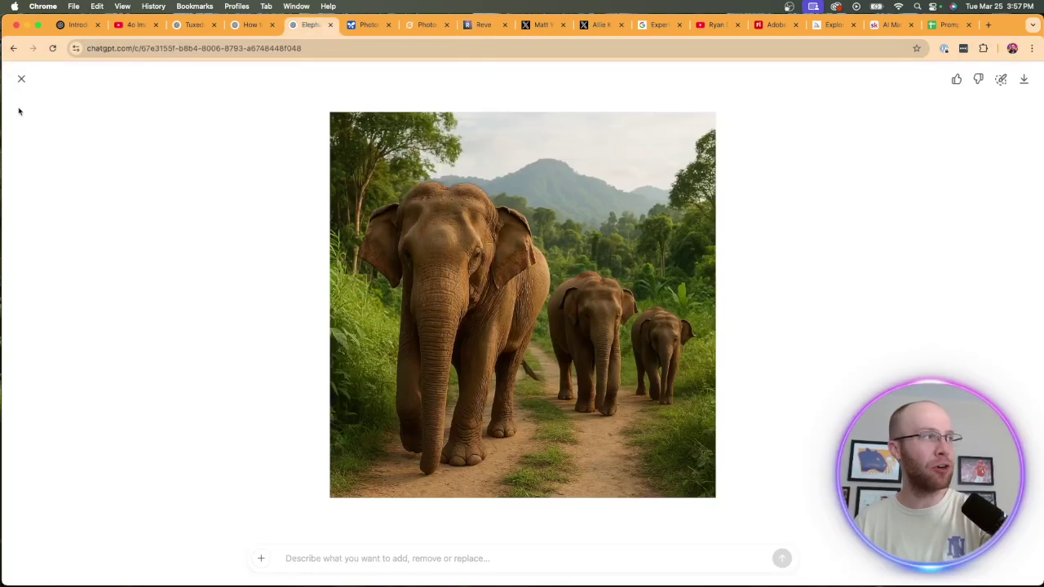
pyautogui.click(21, 79)
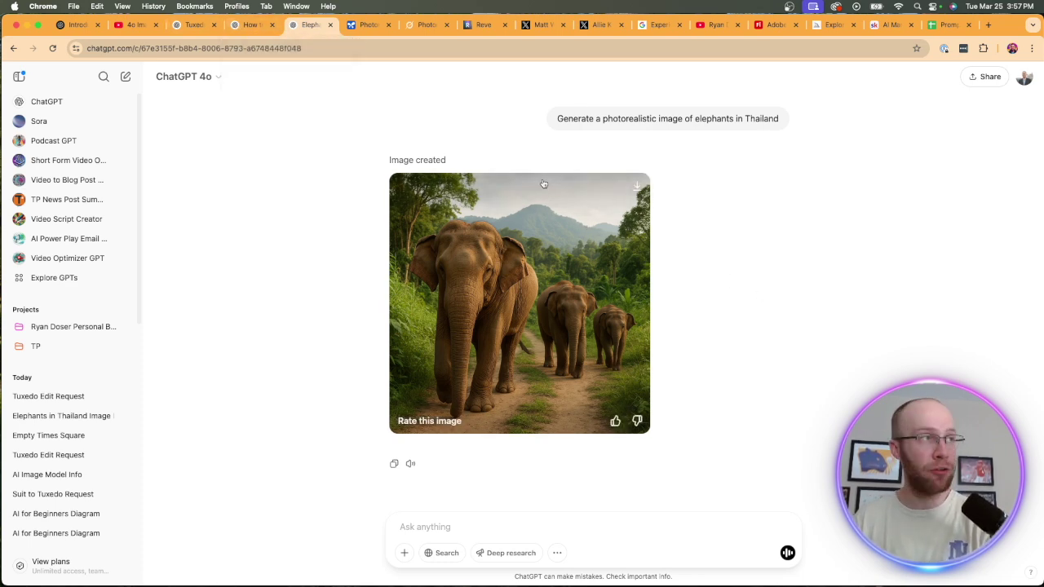
pyautogui.click(249, 24)
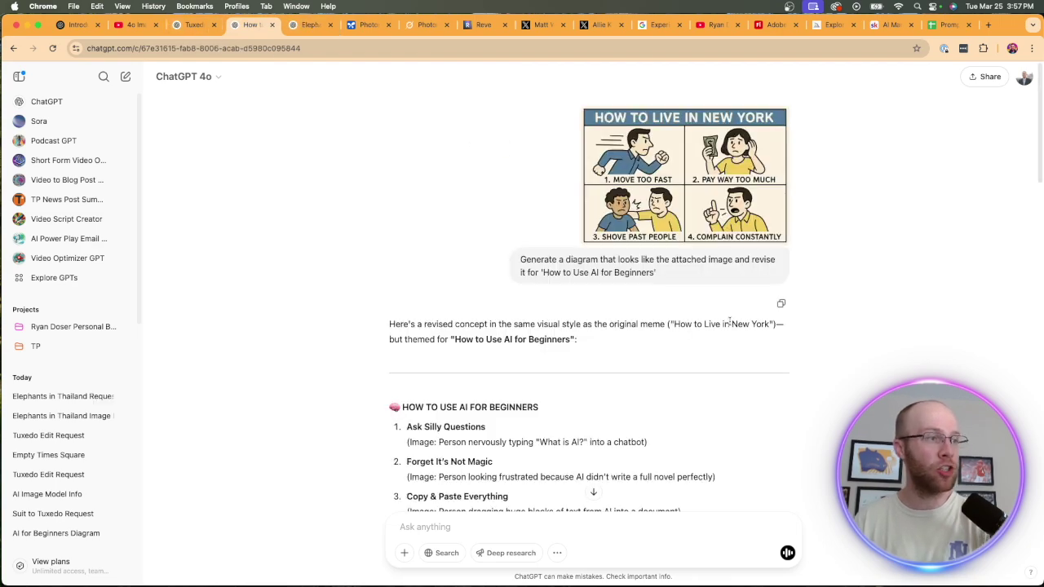
# Step: Read through the diagram conversation, examining the suggested panel captions, the comic image and the Matplotlib chart
pyautogui.scroll(-10, 769, 340)
pyautogui.scroll(5, 687, 350)
pyautogui.scroll(-5, 687, 349)
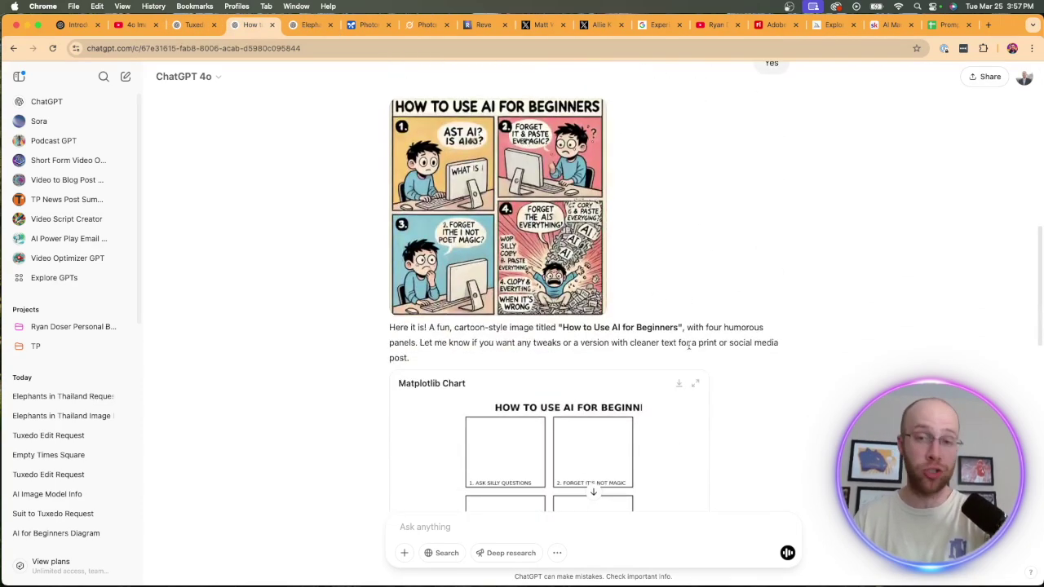
pyautogui.scroll(-5, 689, 346)
pyautogui.scroll(10, 720, 343)
pyautogui.scroll(1, 724, 347)
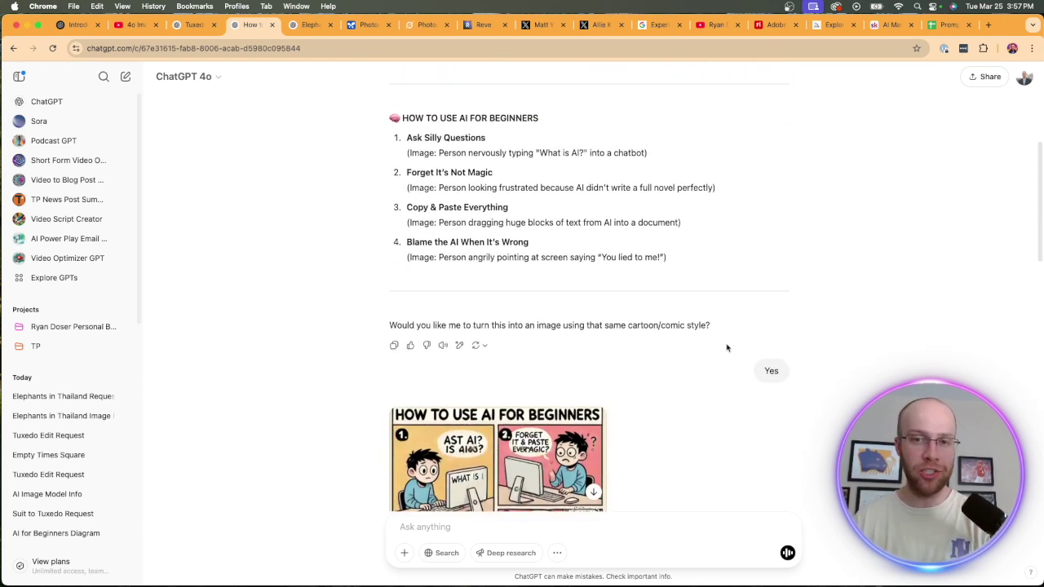
# Step: Review the 'How to Live in New York' reference image and its prompt, and enlarge the generated 'How to Use AI for Beginners' comic
pyautogui.scroll(-5, 726, 347)
pyautogui.scroll(12, 659, 301)
pyautogui.scroll(-2, 771, 375)
pyautogui.scroll(2, 559, 144)
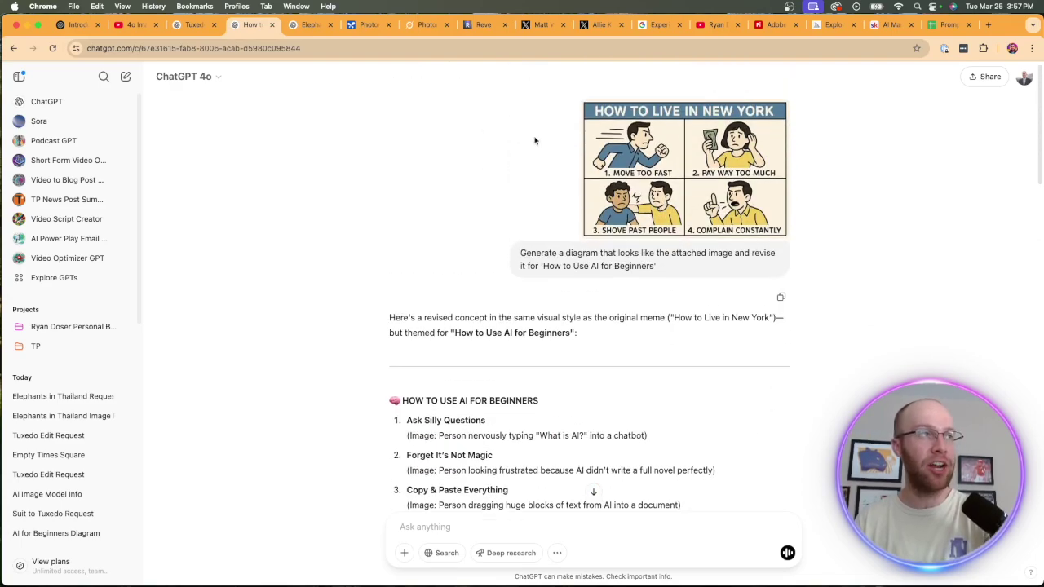
pyautogui.scroll(-10, 648, 219)
pyautogui.click(553, 295)
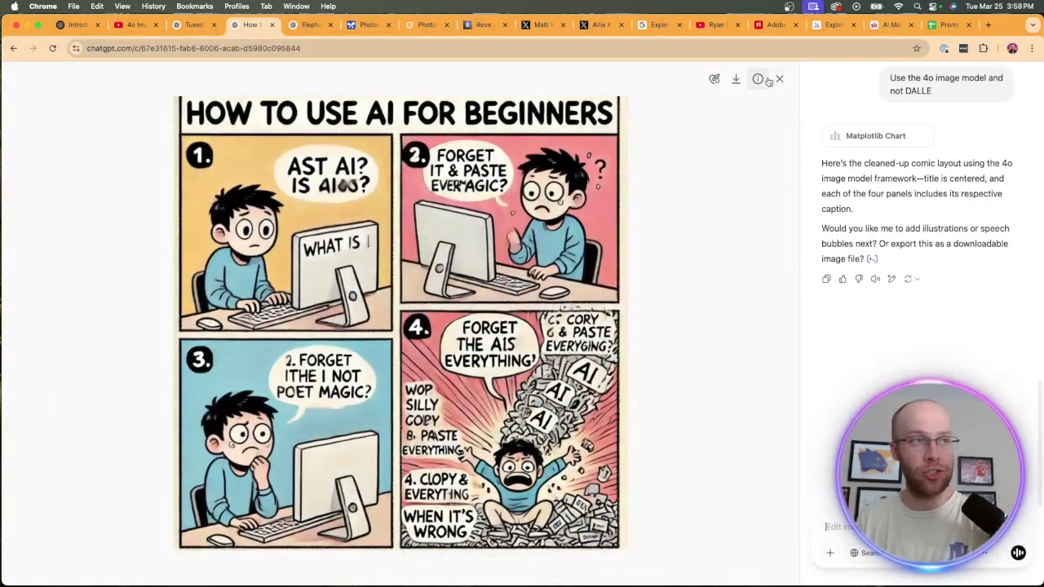
# Step: Close the enlarged comic and read the rest of the diagram conversation, including the request to use the 4o image model and not DALLE
pyautogui.click(777, 78)
pyautogui.scroll(-6, 762, 211)
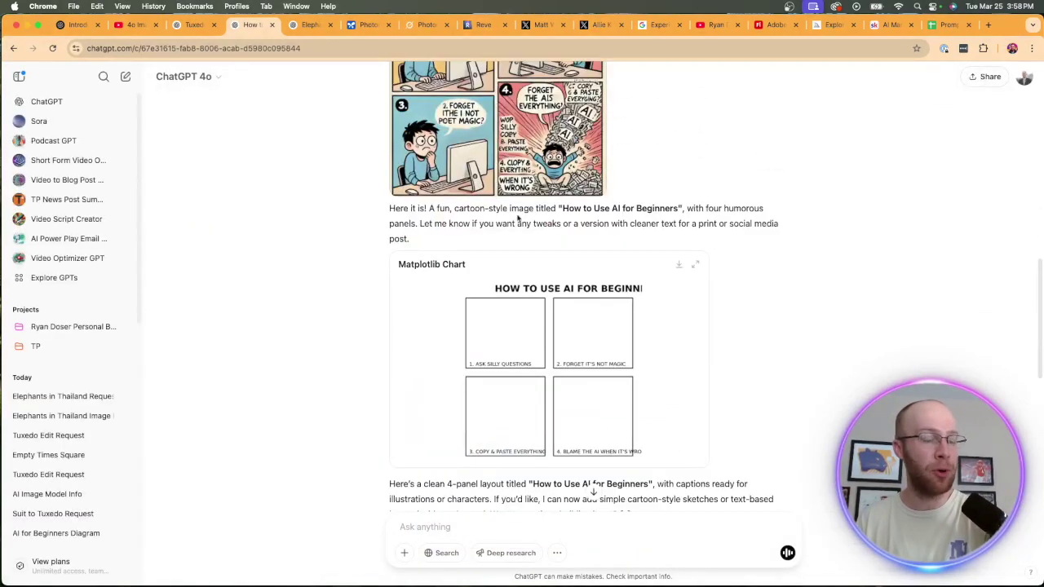
pyautogui.scroll(-3, 723, 233)
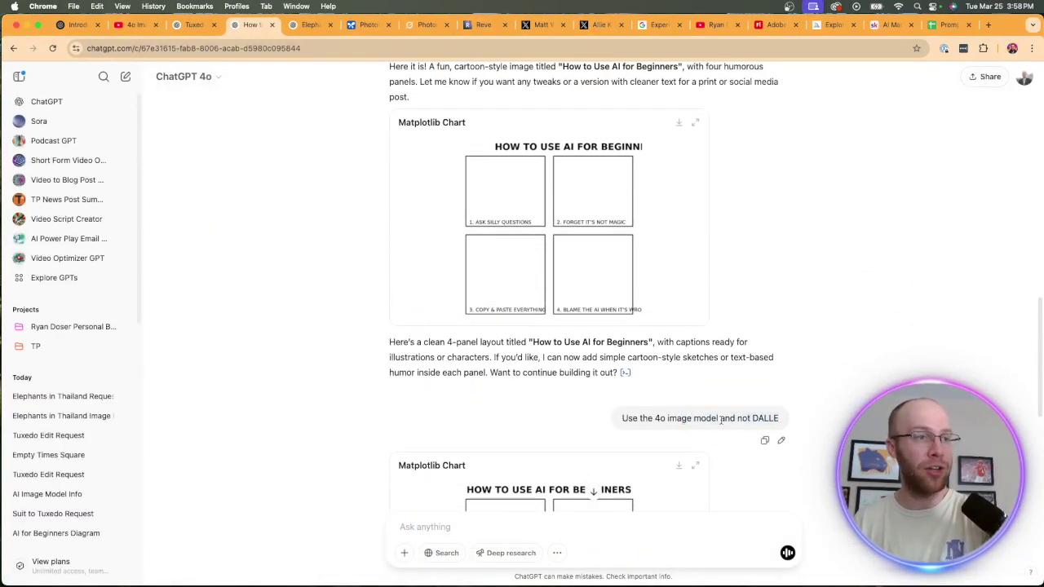
pyautogui.scroll(-5, 729, 415)
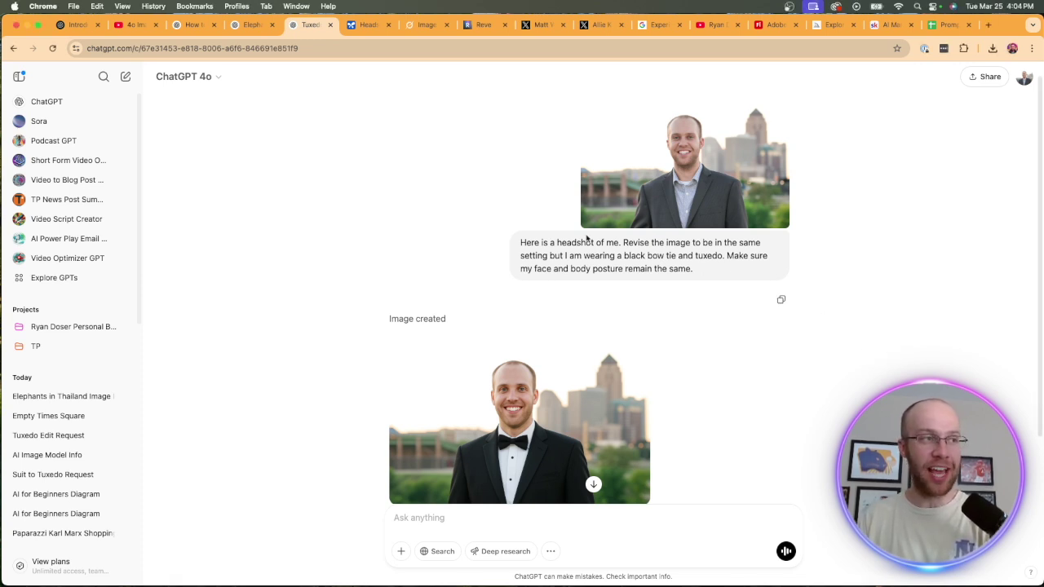
# Step: Review the original headshot and the black bow tie and tuxedo prompt in ChatGPT, and enlarge the generated tuxedo image
pyautogui.click(706, 188)
pyautogui.click(937, 181)
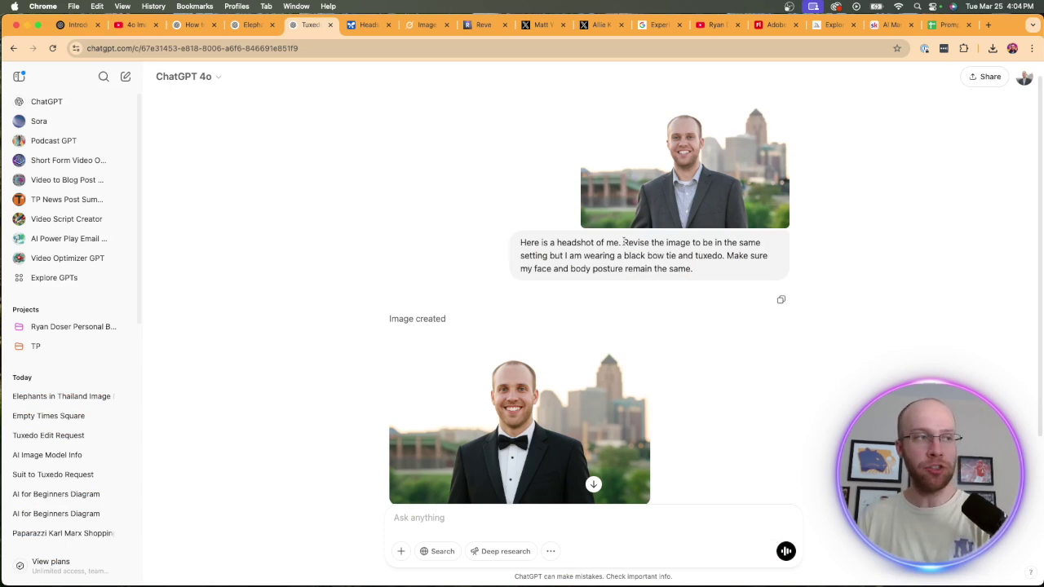
pyautogui.moveTo(623, 242); pyautogui.dragTo(722, 270)
pyautogui.click(887, 255)
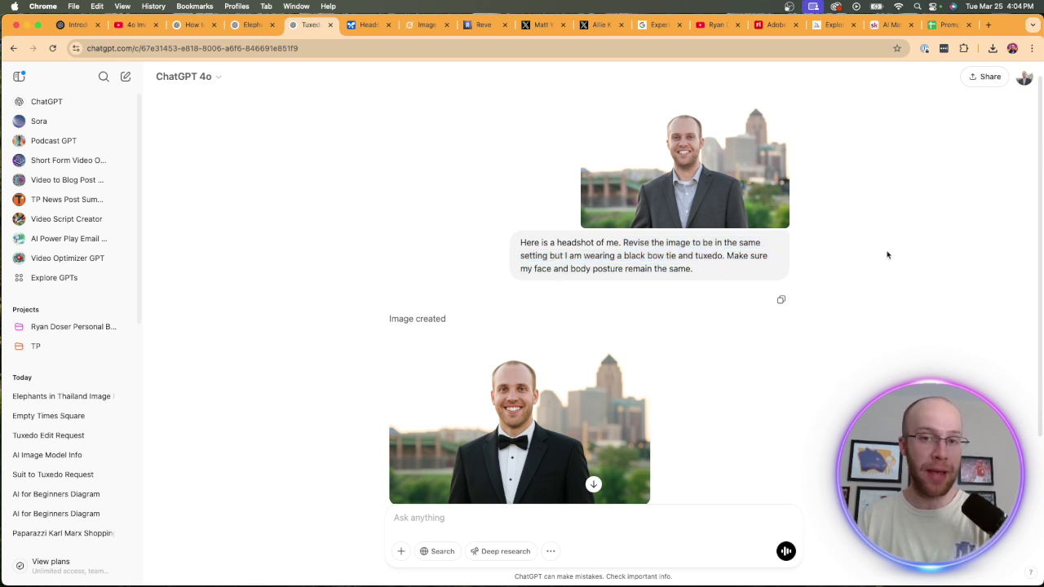
pyautogui.click(497, 395)
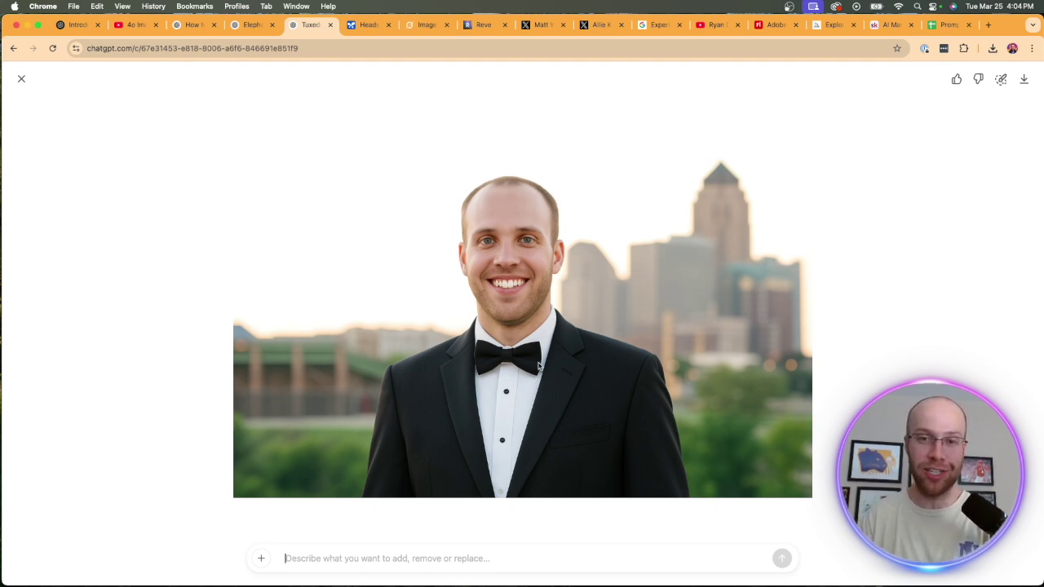
# Step: Enlarge Google AI Studio's tuxedo headshot, compare it with ChatGPT's version, and close both enlarged images
pyautogui.click(363, 25)
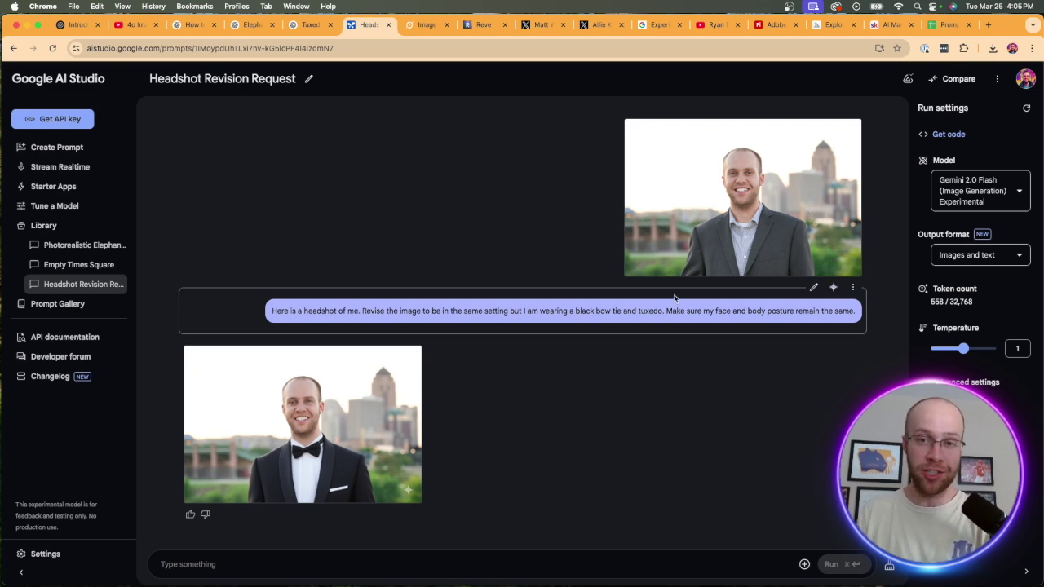
pyautogui.click(399, 489)
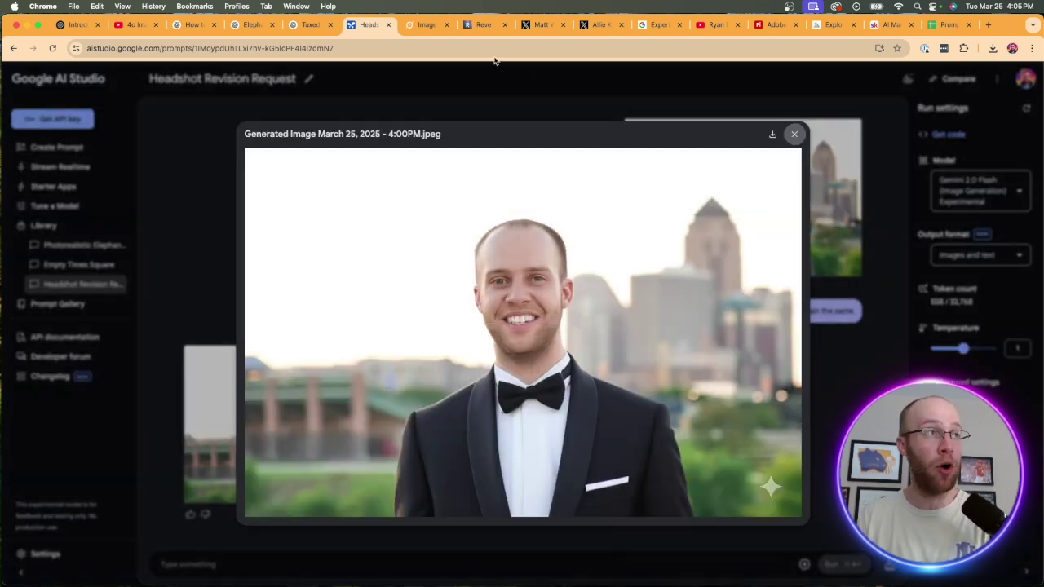
pyautogui.click(314, 29)
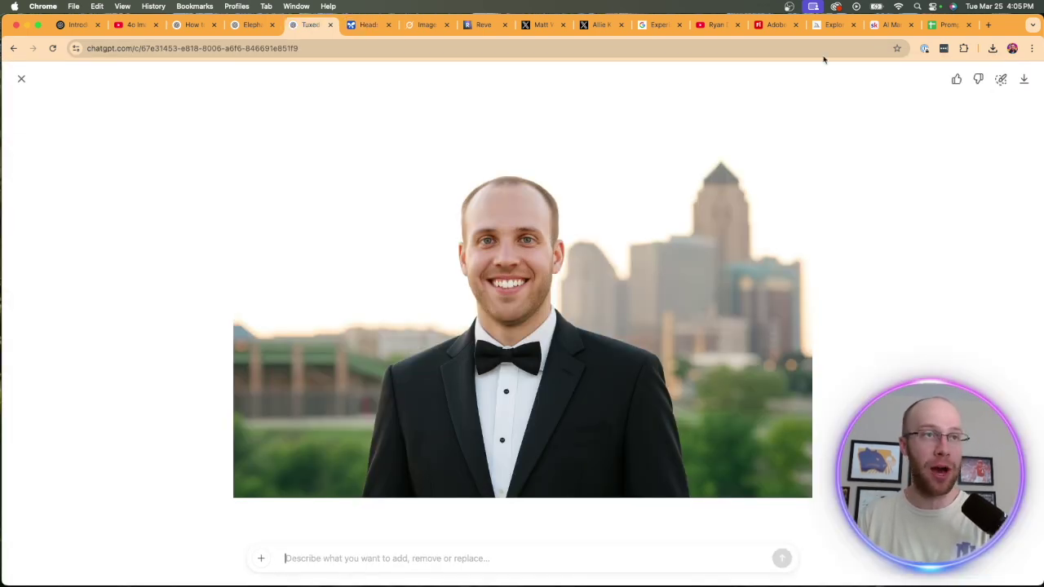
pyautogui.click(23, 78)
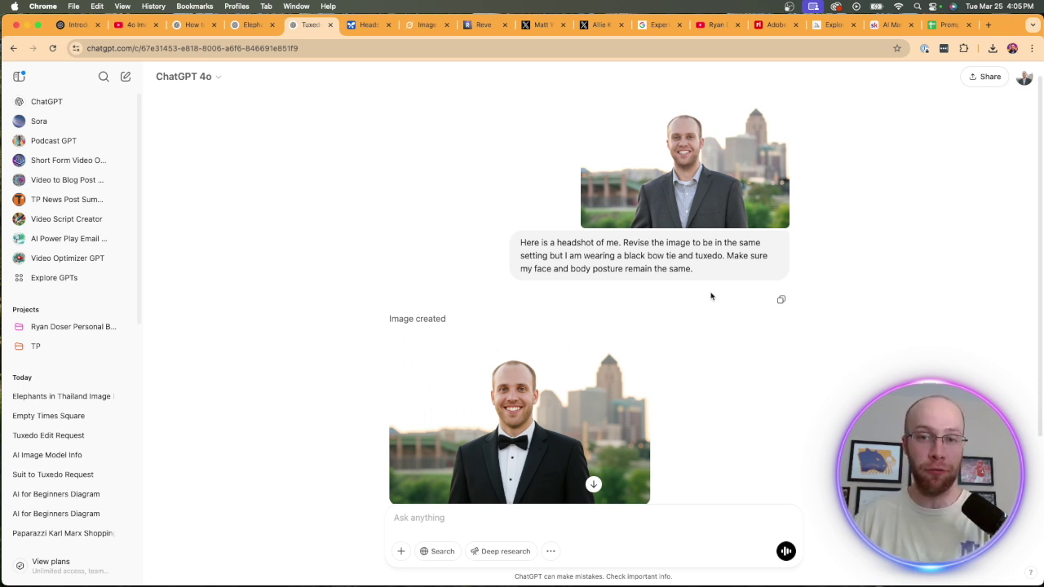
pyautogui.click(371, 24)
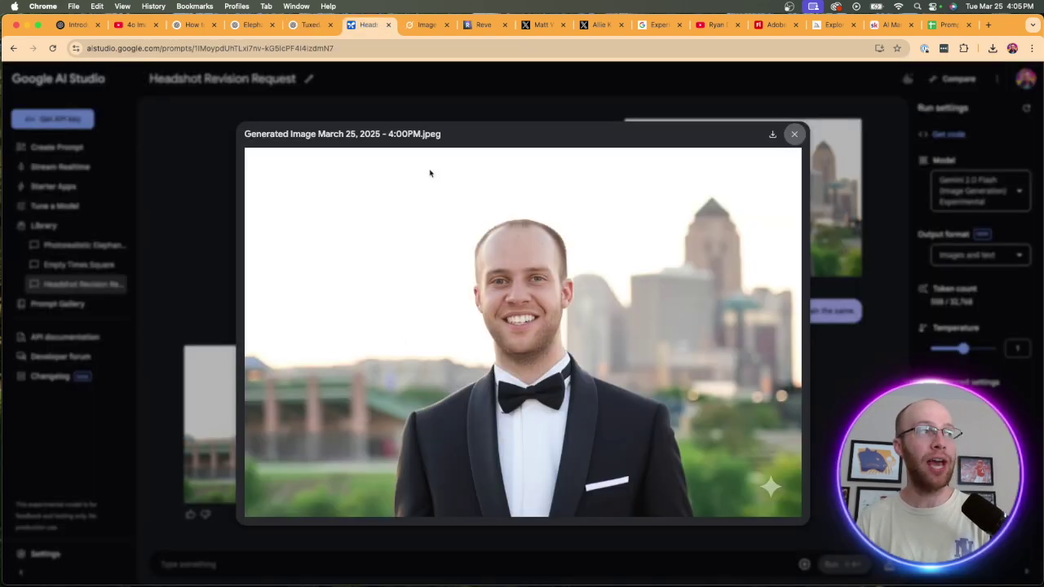
pyautogui.click(794, 134)
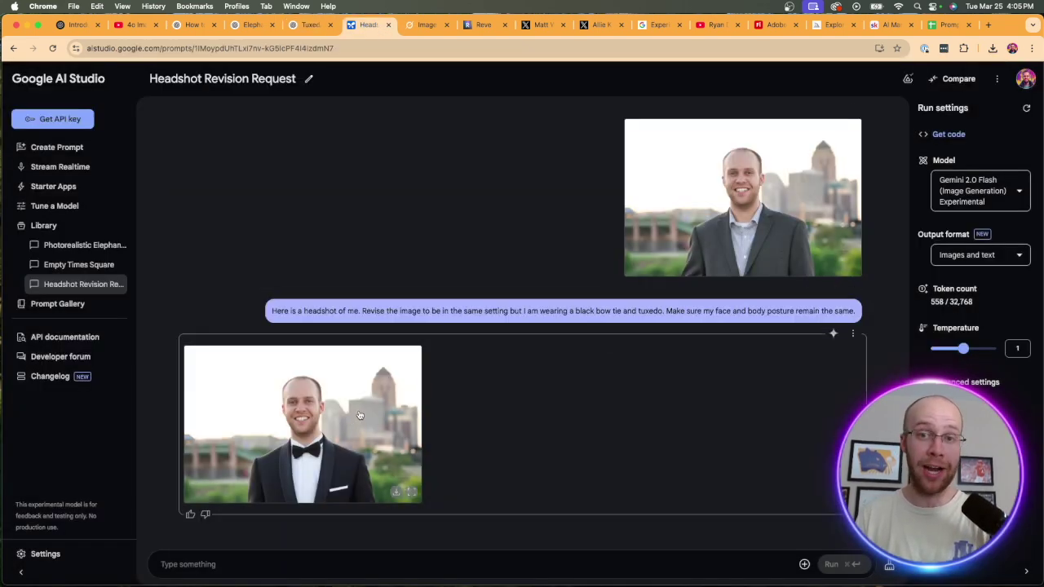
# Step: View both of Grok's tuxedo headshots enlarged, and check the headshot images generated in Reve
pyautogui.click(426, 25)
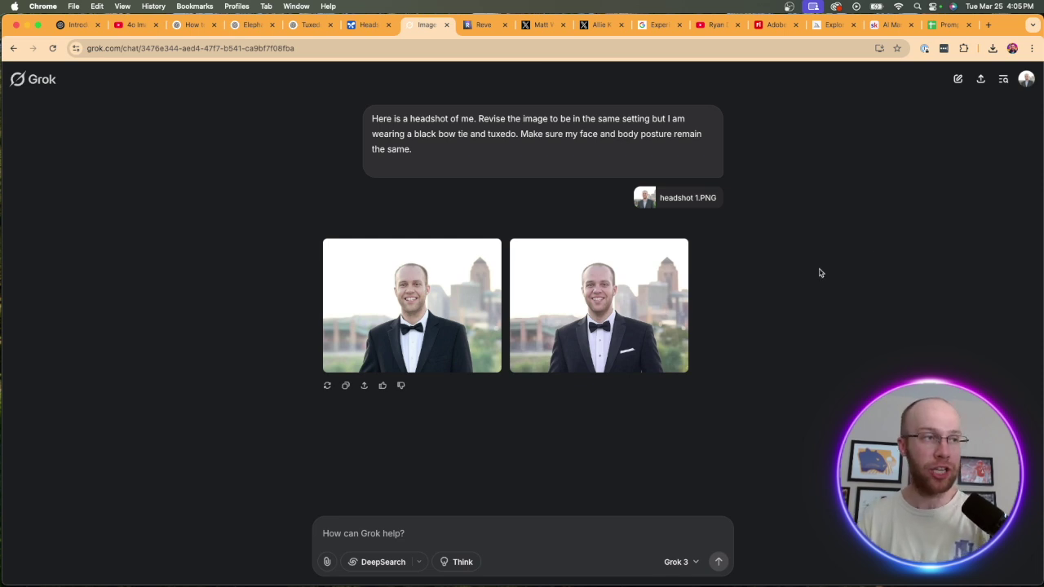
pyautogui.click(629, 295)
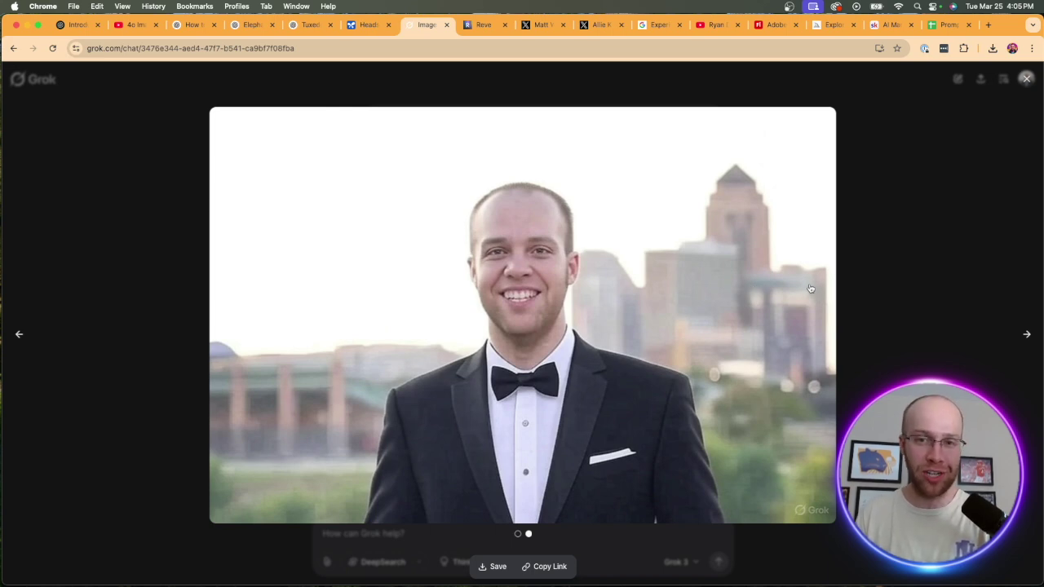
pyautogui.click(19, 334)
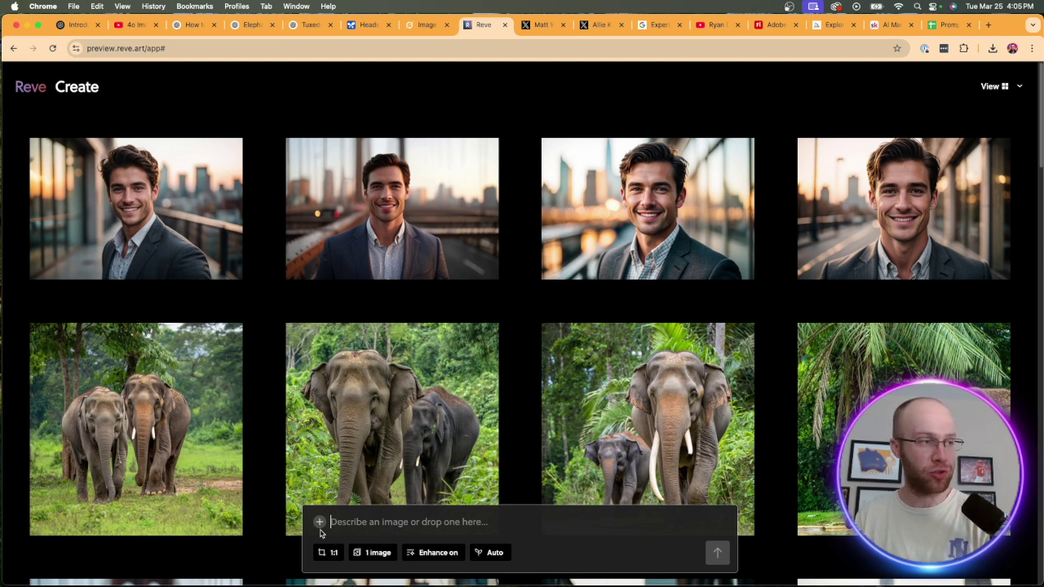
pyautogui.click(368, 159)
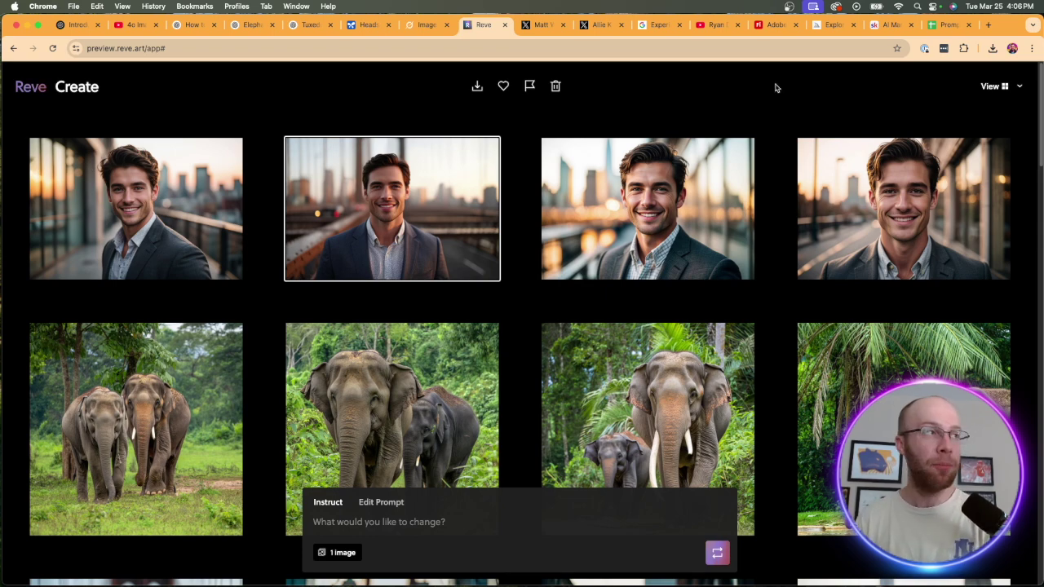
pyautogui.click(369, 25)
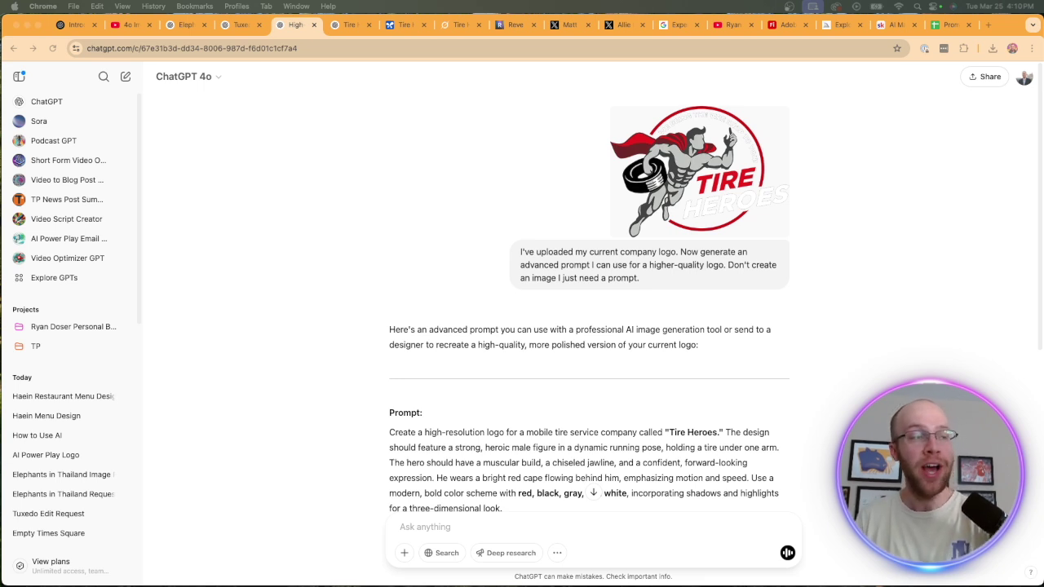
# Step: Review the uploaded Tire Heroes logo in ChatGPT and the request for an advanced prompt for a higher-quality logo
pyautogui.click(618, 280)
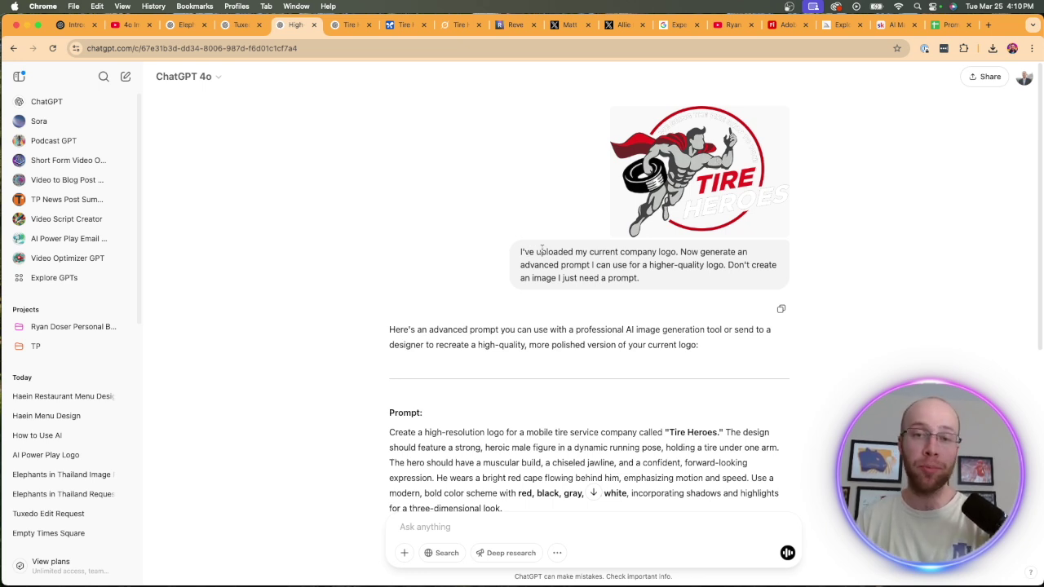
pyautogui.moveTo(564, 253); pyautogui.dragTo(711, 282)
pyautogui.click(657, 254)
pyautogui.click(708, 284)
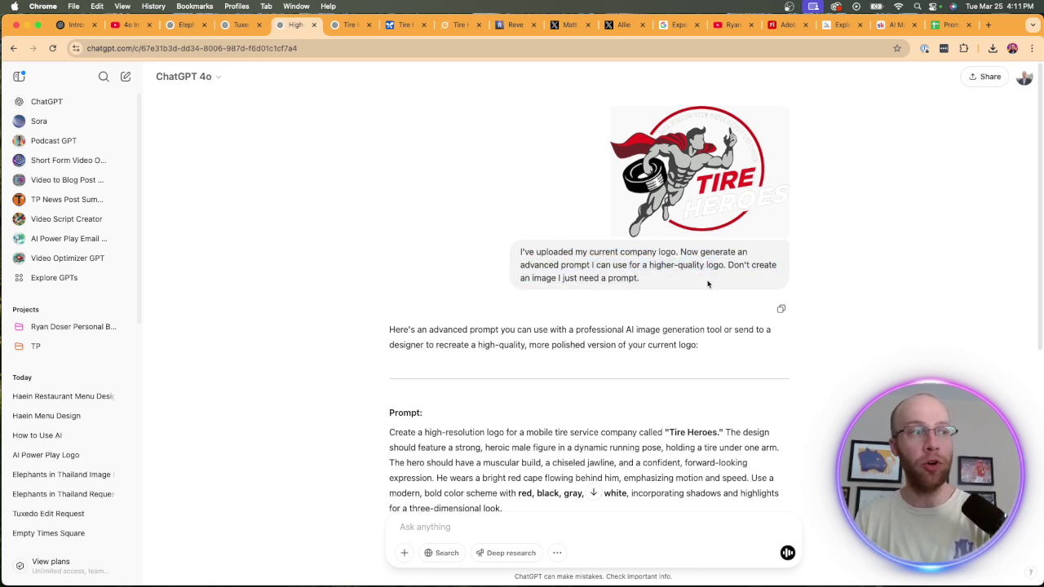
pyautogui.scroll(-5, 708, 284)
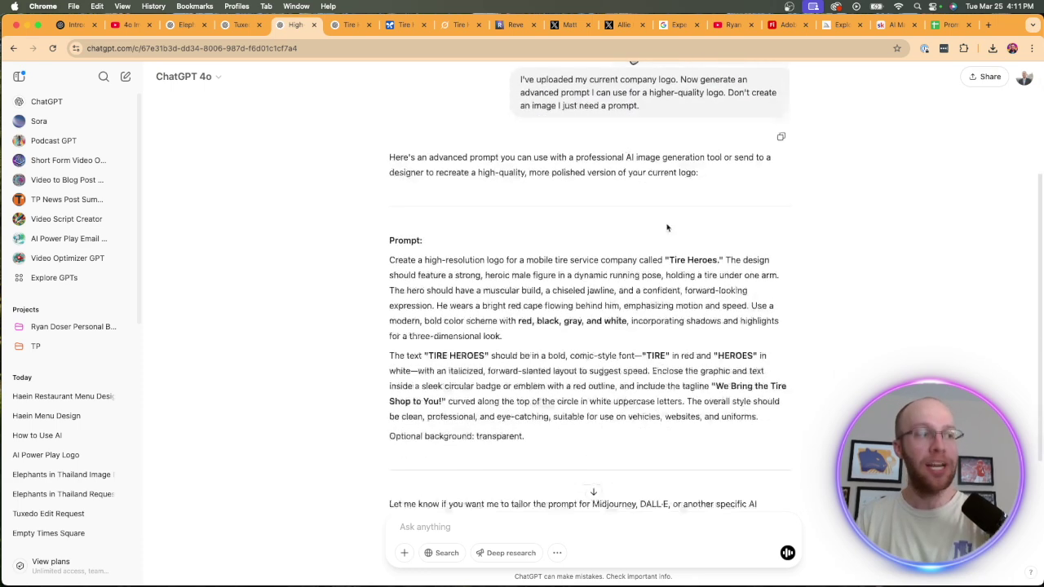
pyautogui.scroll(5, 652, 204)
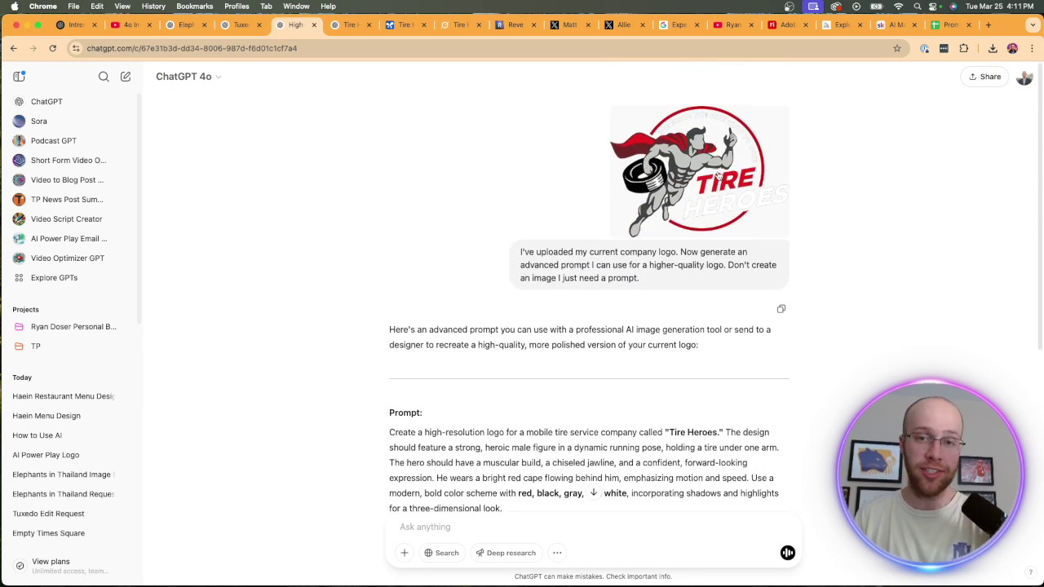
# Step: Read ChatGPT's advanced Tire Heroes logo prompt and select its two paragraphs, excluding the optional background line
pyautogui.scroll(-5, 717, 175)
pyautogui.moveTo(545, 361); pyautogui.dragTo(347, 196)
pyautogui.click(392, 186)
pyautogui.scroll(2, 734, 367)
pyautogui.moveTo(767, 404); pyautogui.dragTo(389, 243)
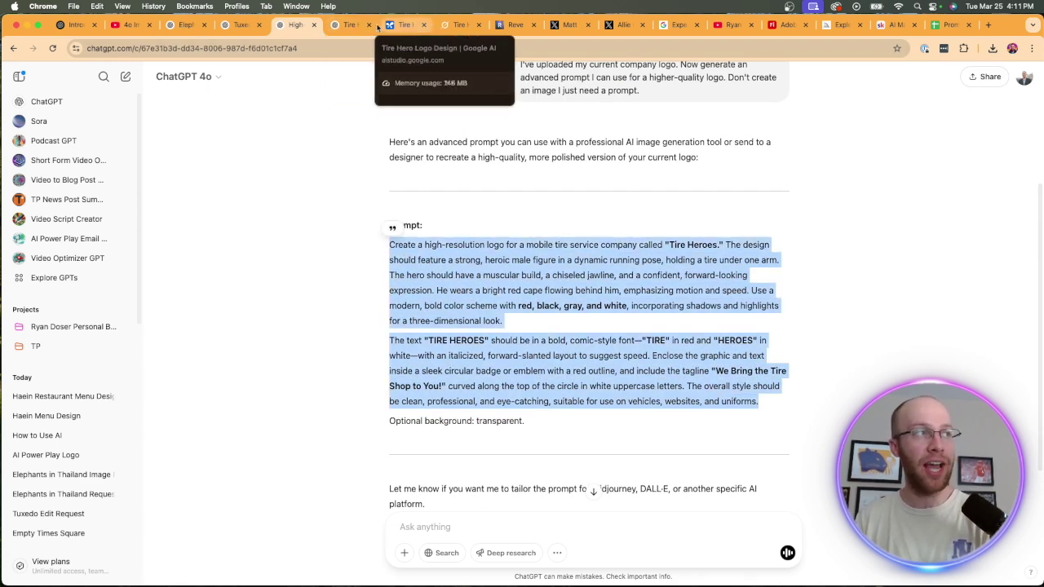
# Step: Skim the Tire Heroes logos in Google AI Studio, Grok and Reve, and examine Google AI Studio's logo enlarged
pyautogui.click(401, 25)
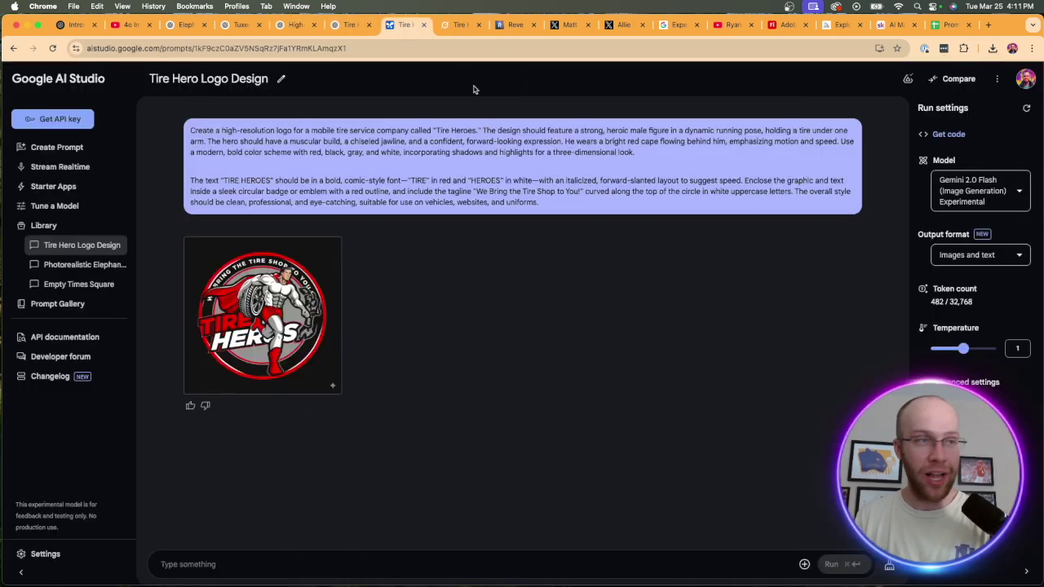
pyautogui.click(459, 29)
pyautogui.click(503, 31)
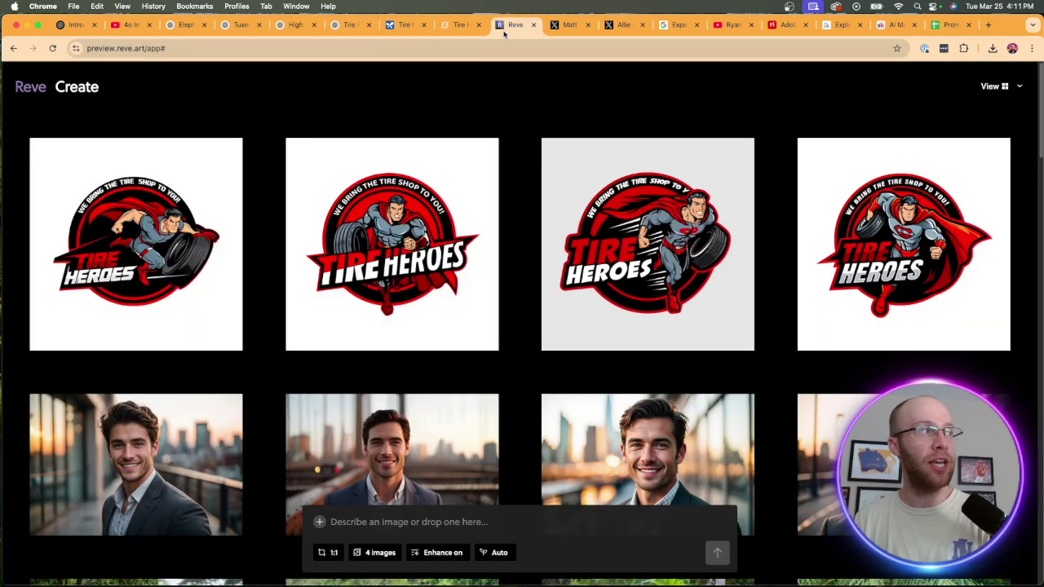
pyautogui.click(406, 25)
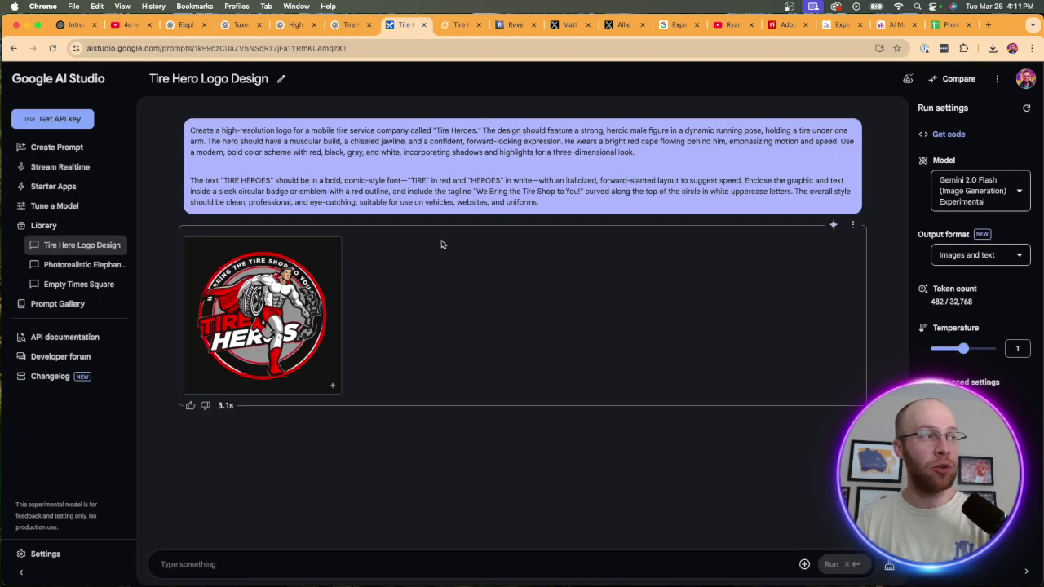
pyautogui.click(330, 346)
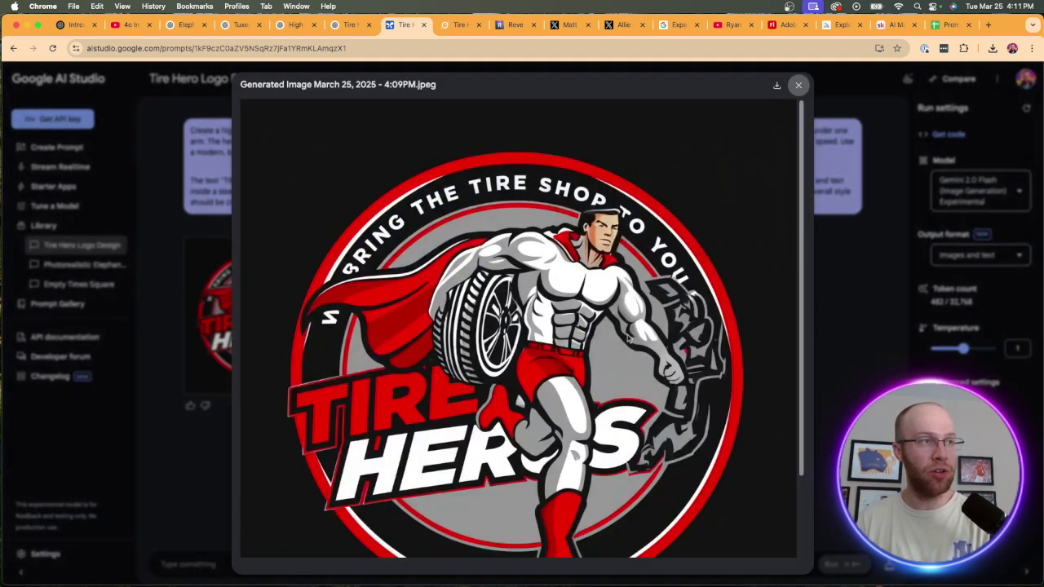
pyautogui.scroll(-3, 658, 327)
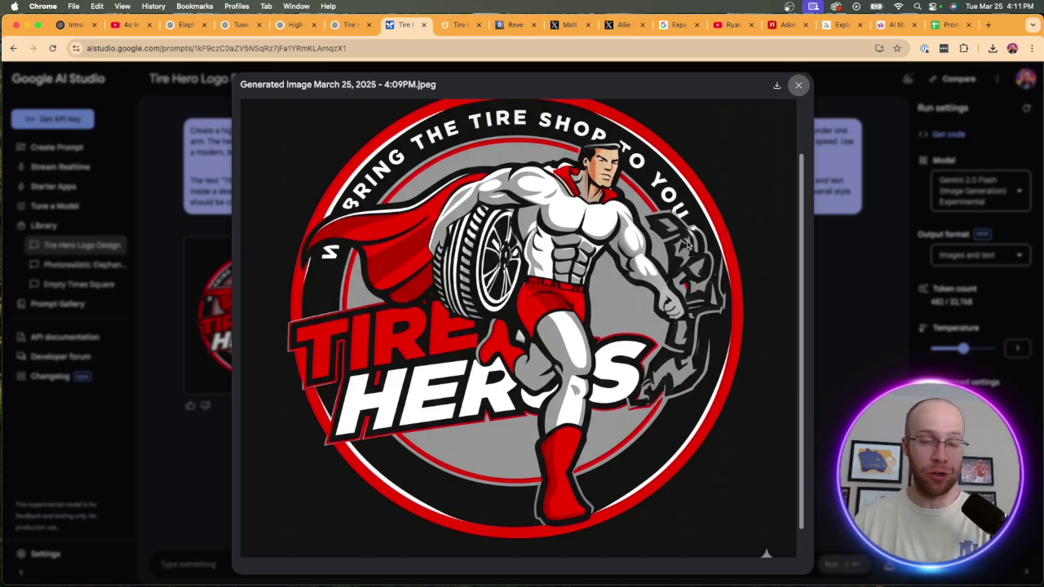
# Step: View ChatGPT's Tire Heroes logo, close its enlarged view, and inspect Google AI Studio's enlarged logo again for comparison
pyautogui.click(351, 26)
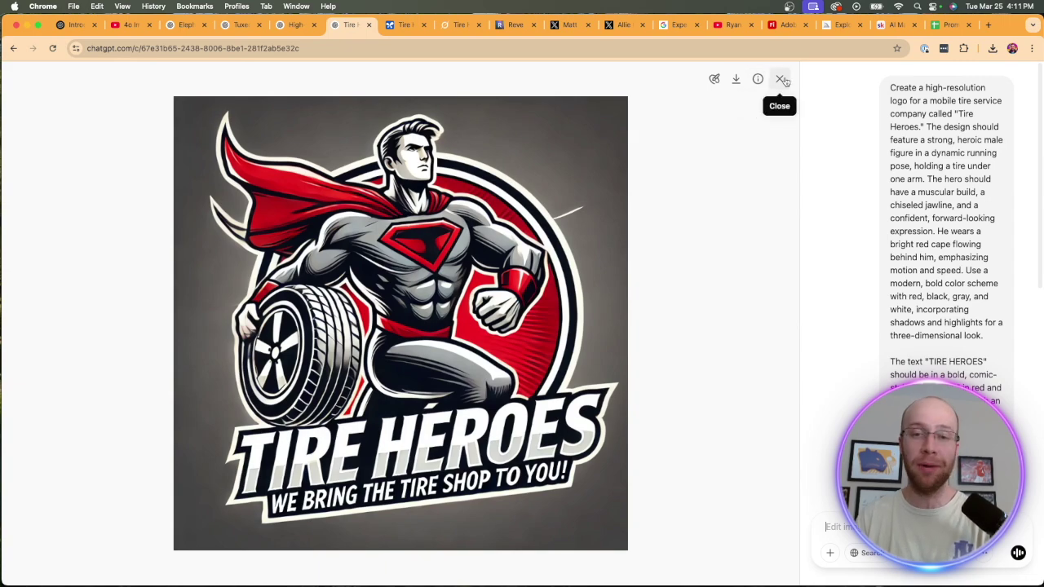
pyautogui.click(781, 79)
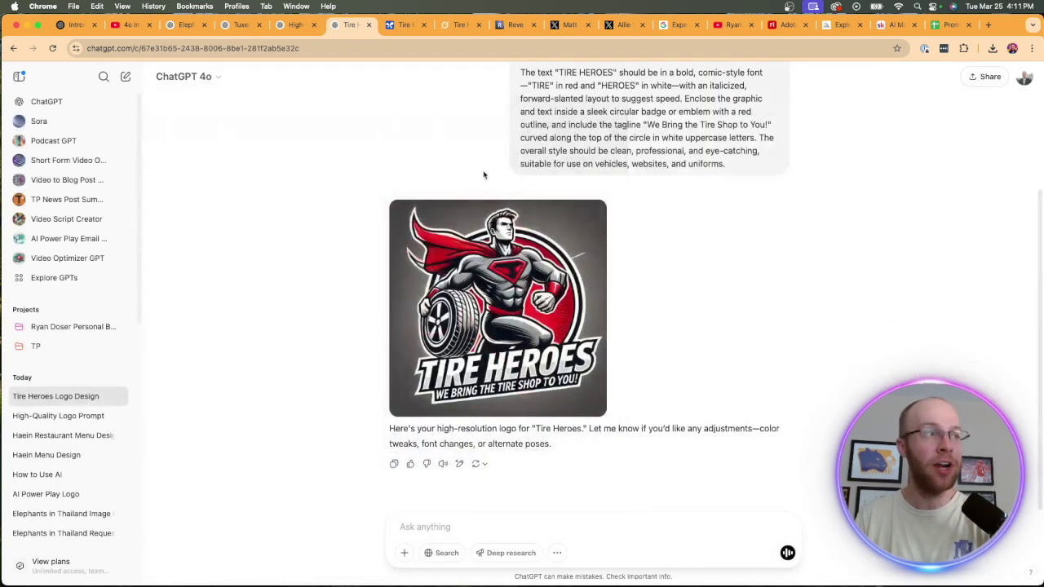
pyautogui.click(396, 25)
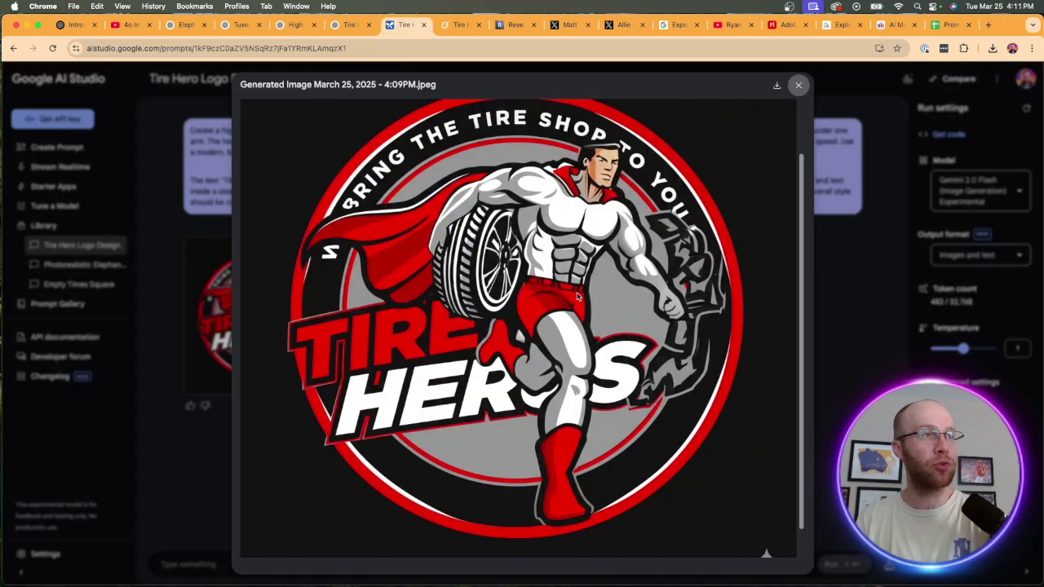
pyautogui.scroll(2, 570, 217)
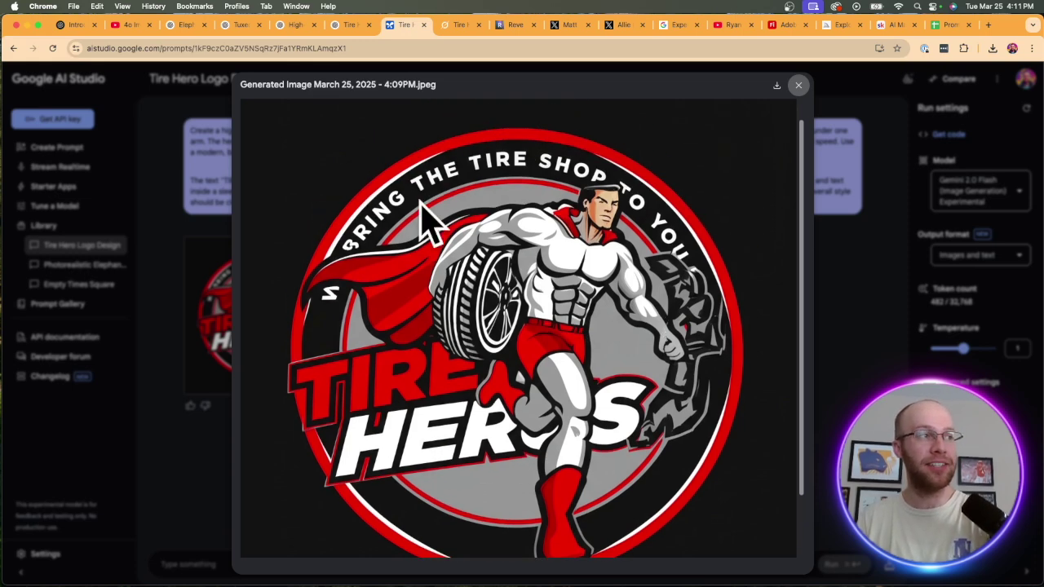
pyautogui.scroll(-2, 607, 232)
pyautogui.scroll(-1, 620, 229)
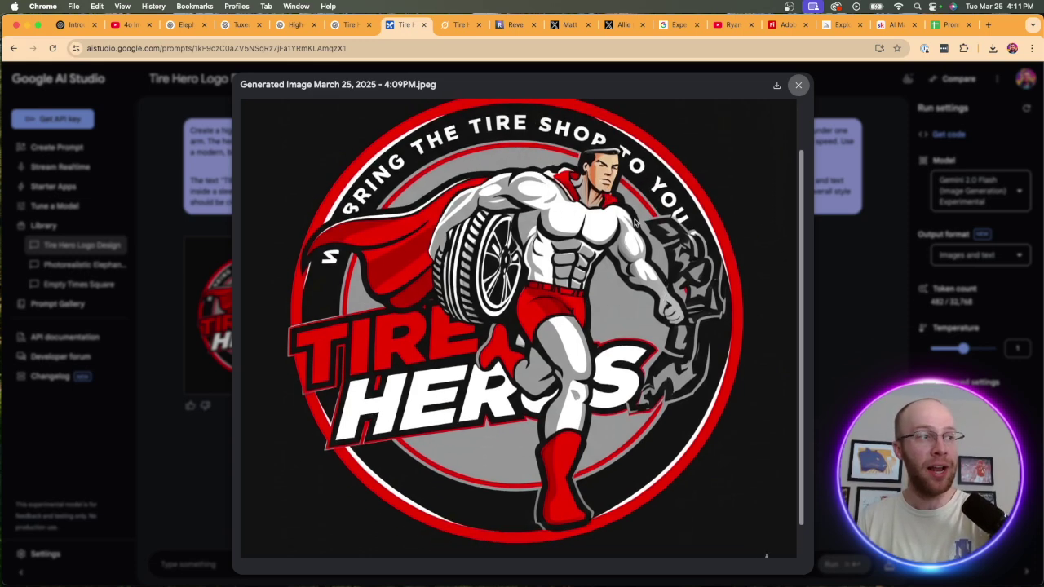
# Step: Switch to Grok's Tire Heroes chat and view both generated logo images enlarged
pyautogui.click(459, 25)
pyautogui.scroll(3, 529, 277)
pyautogui.scroll(-2, 530, 277)
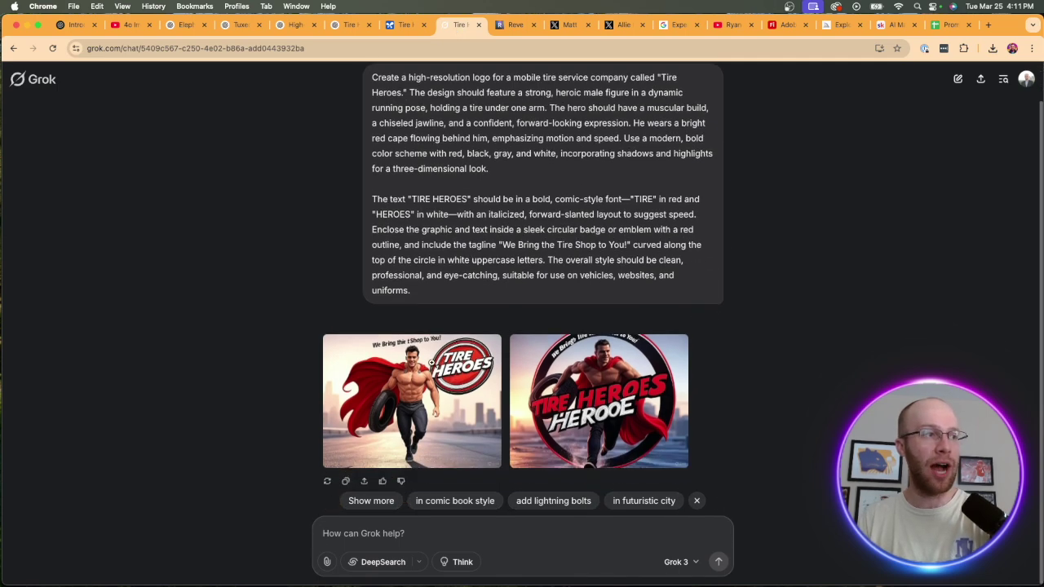
pyautogui.click(412, 399)
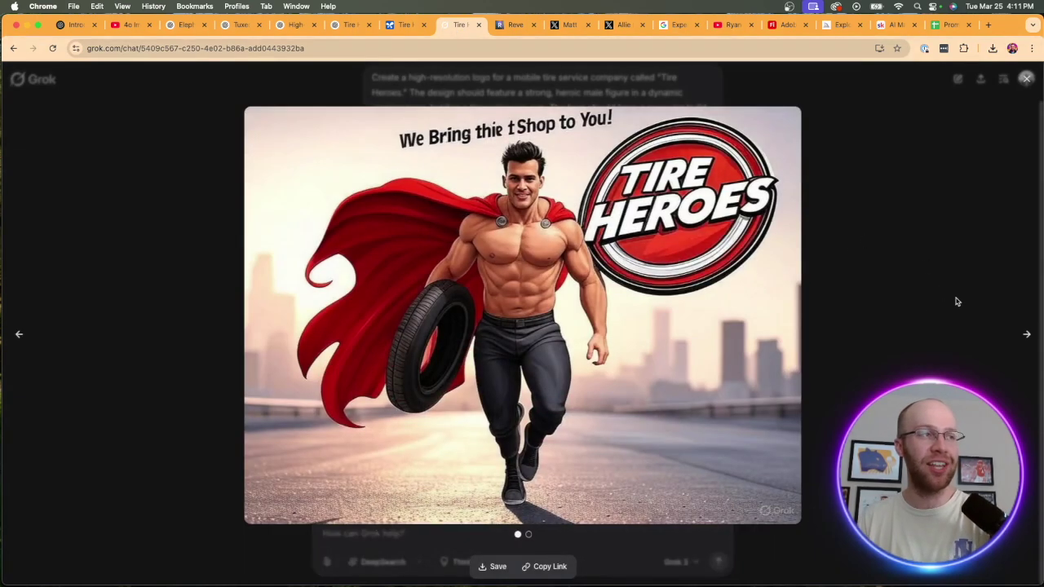
pyautogui.click(1027, 334)
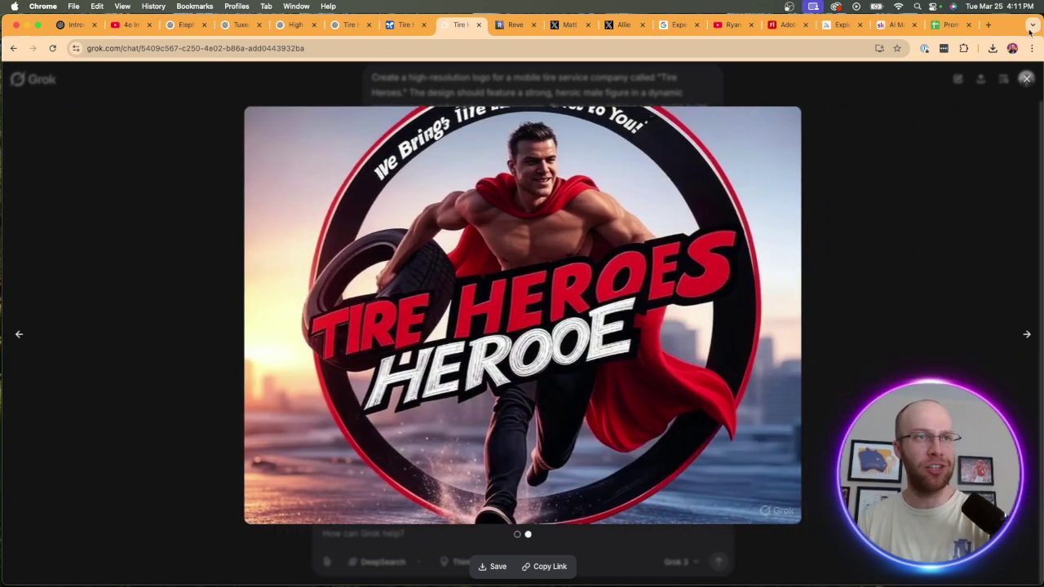
# Step: Close Grok's enlarged logo, switch to Reve and view its second Tire Heroes logo enlarged
pyautogui.click(1026, 78)
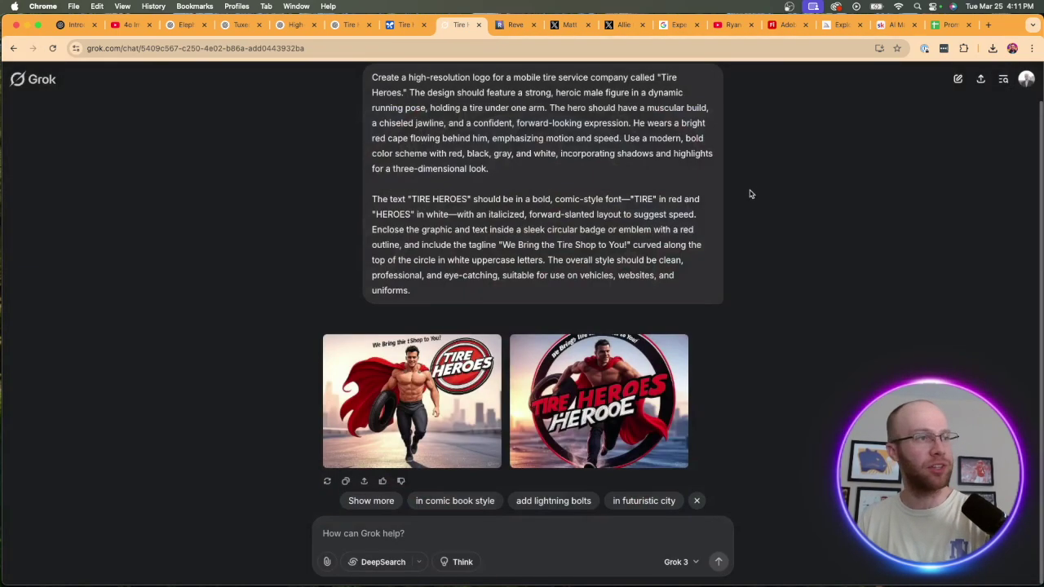
pyautogui.click(512, 24)
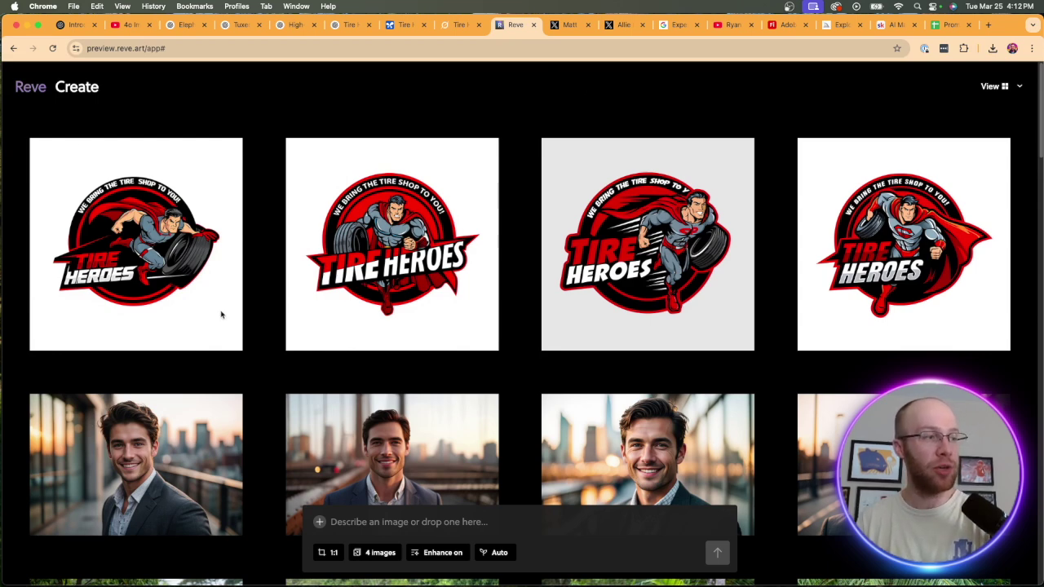
pyautogui.click(175, 229)
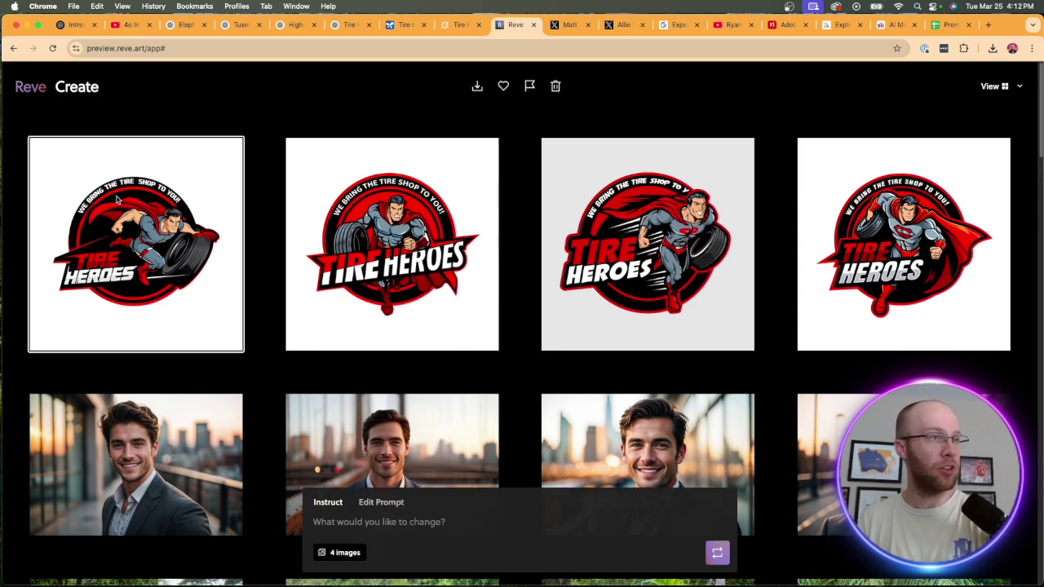
pyautogui.click(458, 243)
pyautogui.click(465, 245)
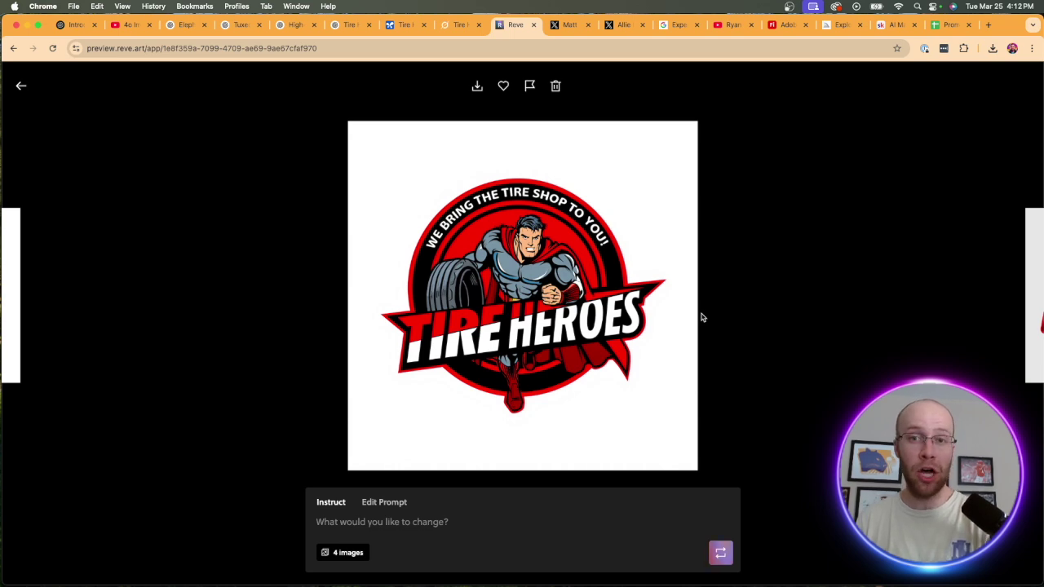
# Step: View Reve's fourth and third Tire Heroes logos enlarged, and return to the gallery of creations
pyautogui.click(22, 88)
pyautogui.click(869, 274)
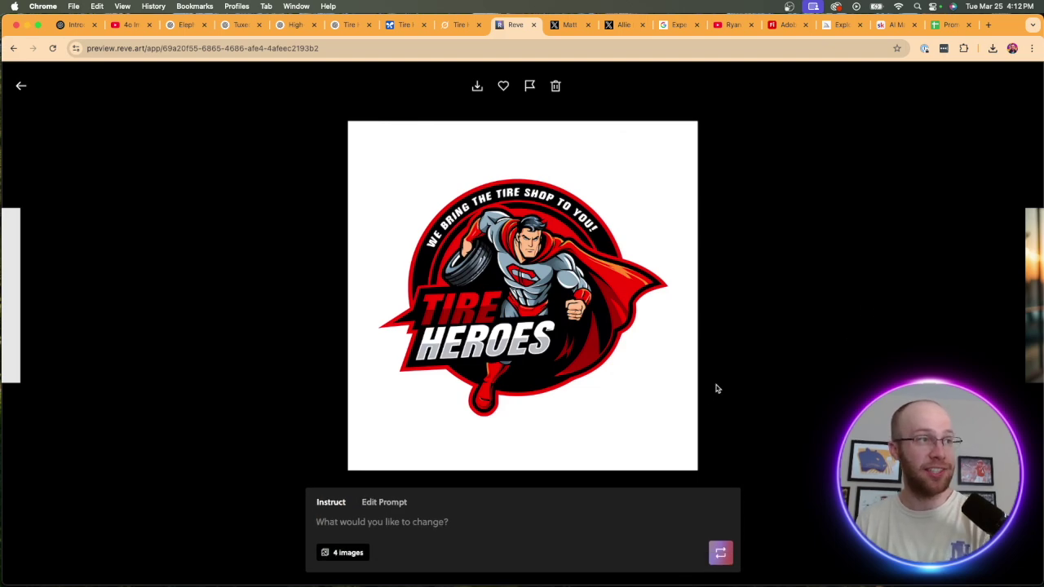
pyautogui.click(22, 88)
pyautogui.click(660, 238)
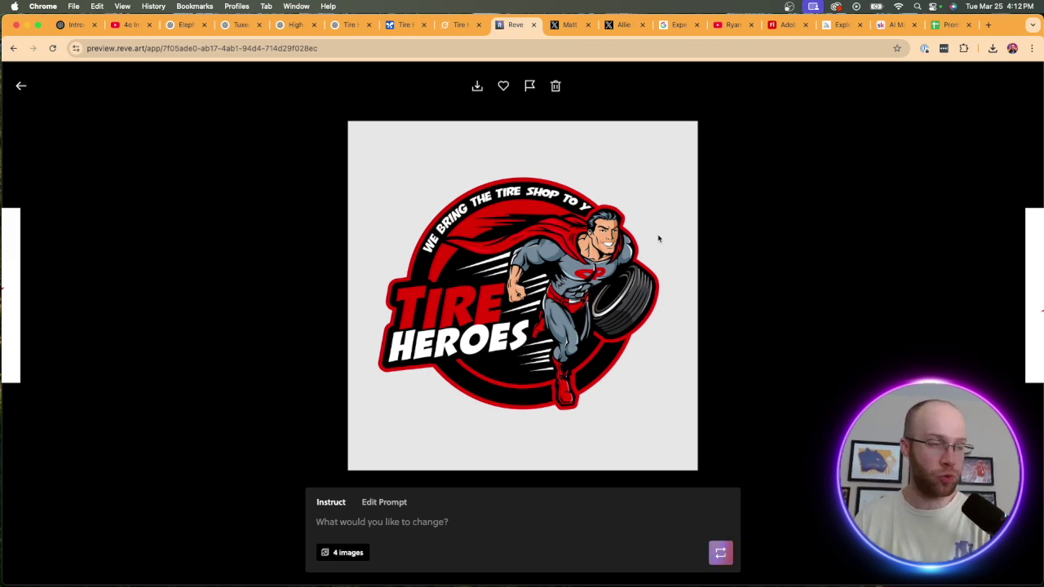
pyautogui.click(21, 86)
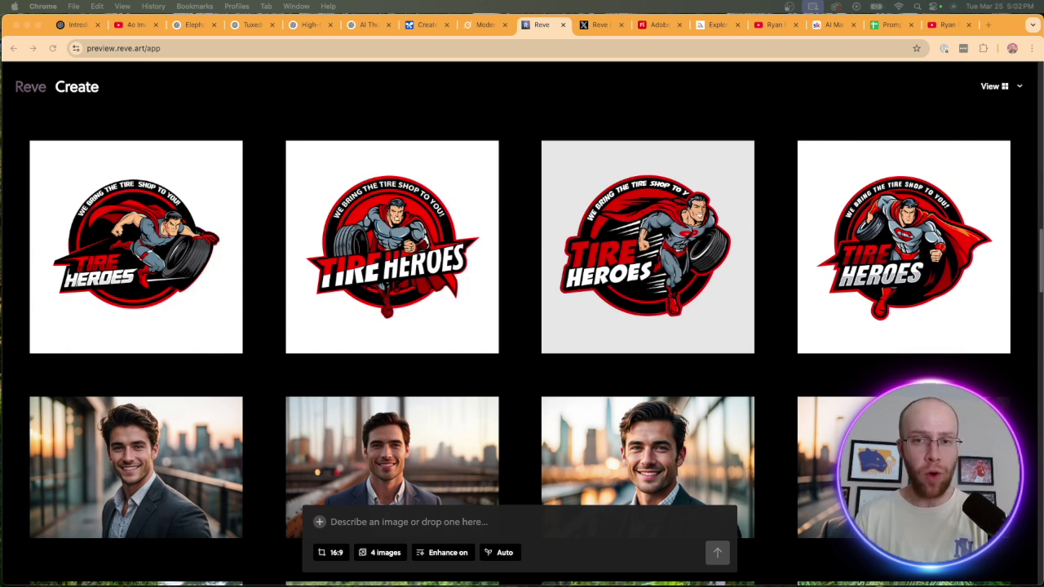
# Step: Look at Google AI Studio's new prompt page and Reve's gallery, and check the follower count on Reve's X profile
pyautogui.click(427, 26)
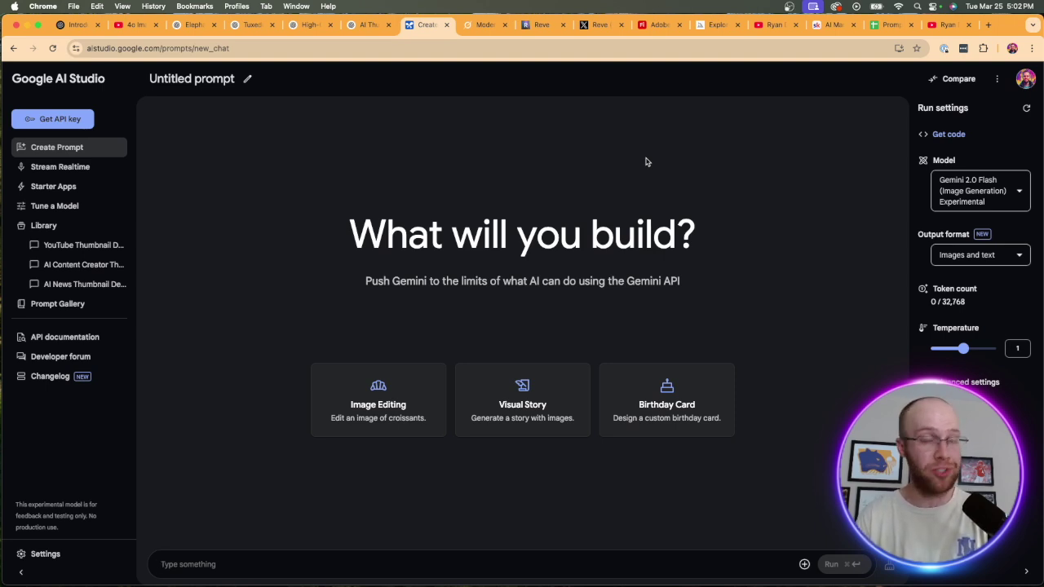
pyautogui.click(545, 26)
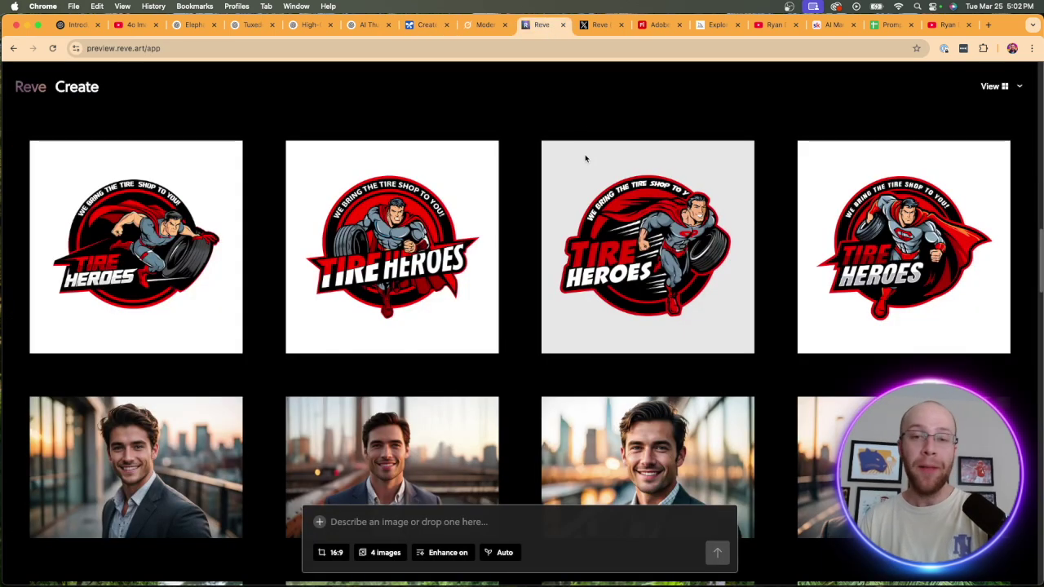
pyautogui.click(600, 25)
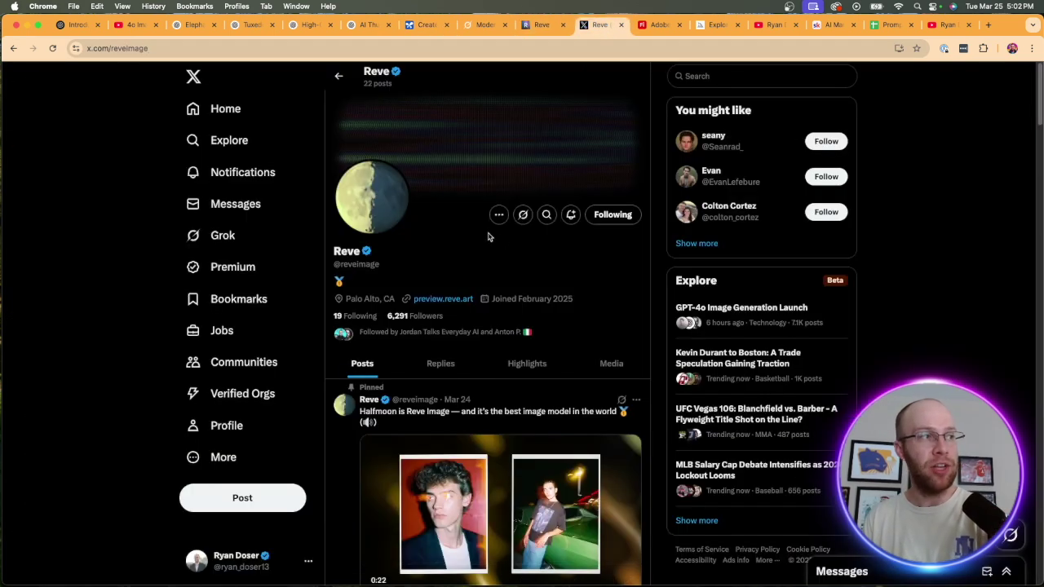
pyautogui.moveTo(445, 318); pyautogui.dragTo(401, 315)
pyautogui.click(554, 325)
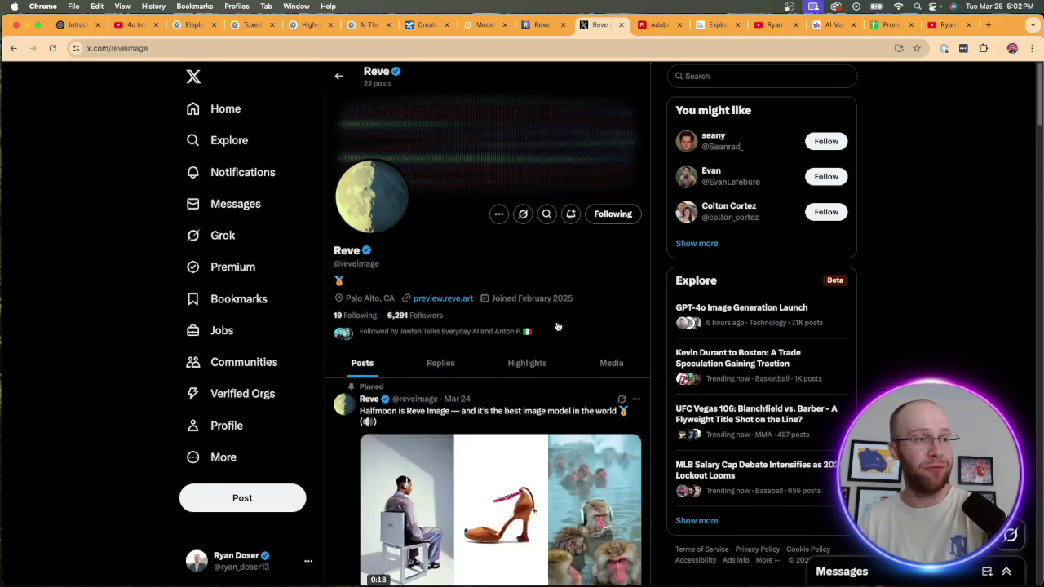
# Step: Skim the posts on Reve's X profile down to the oldest one about the free preview, and return to the profile header
pyautogui.scroll(-15, 556, 326)
pyautogui.scroll(-5, 568, 329)
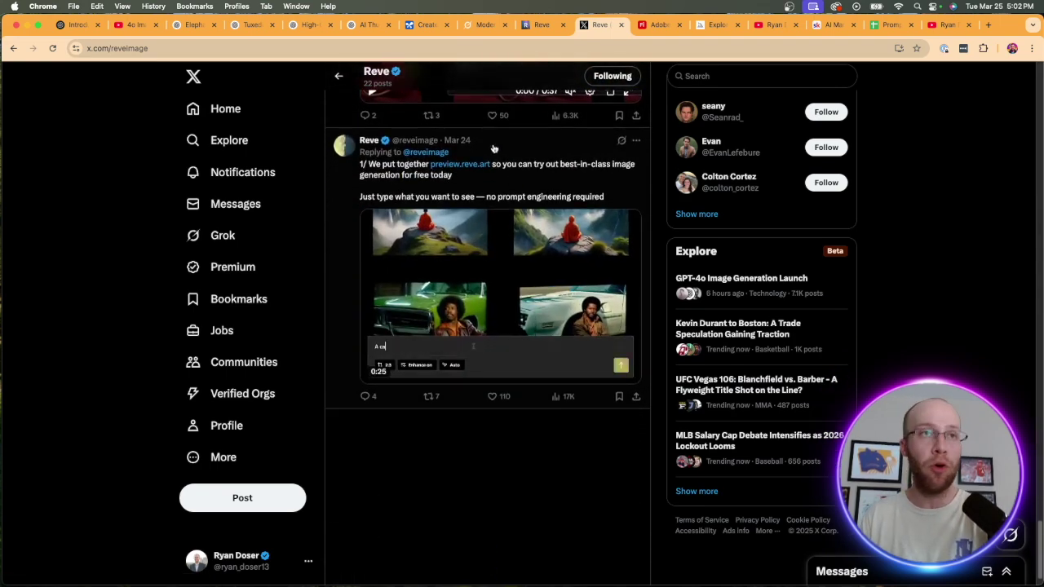
pyautogui.scroll(-1, 493, 148)
pyautogui.scroll(2, 493, 147)
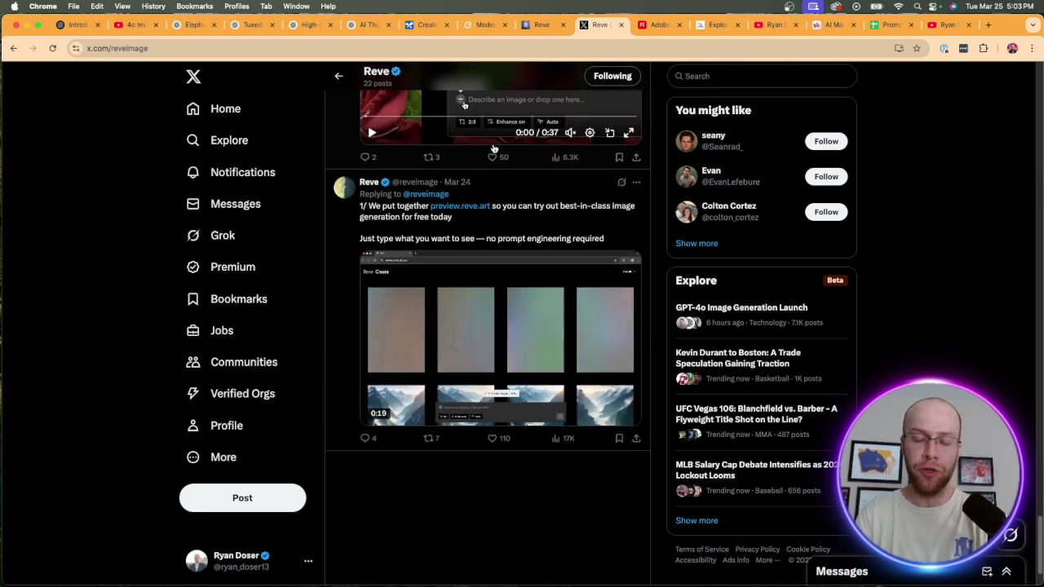
pyautogui.scroll(-5, 493, 148)
pyautogui.scroll(15, 493, 148)
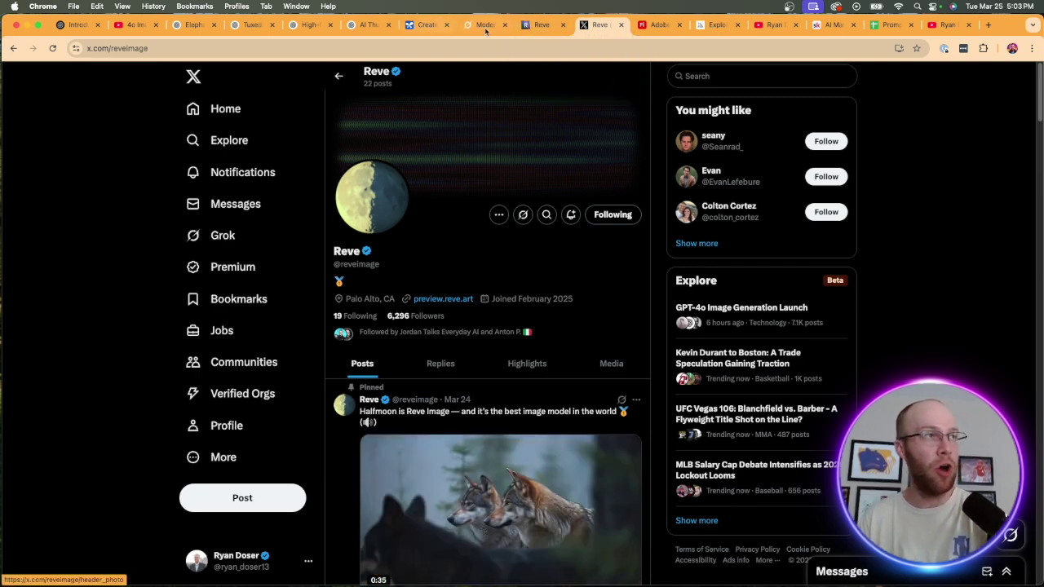
# Step: Switch back to Reve and browse the earlier creations above the Tire Heroes logos
pyautogui.click(542, 25)
pyautogui.scroll(3, 551, 221)
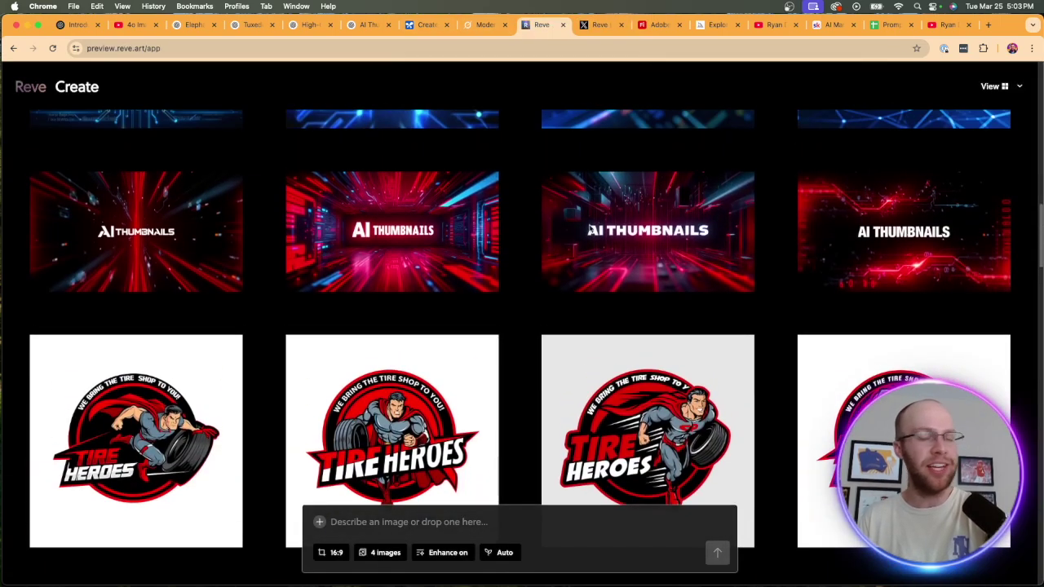
pyautogui.scroll(10, 588, 230)
pyautogui.moveTo(16, 90)
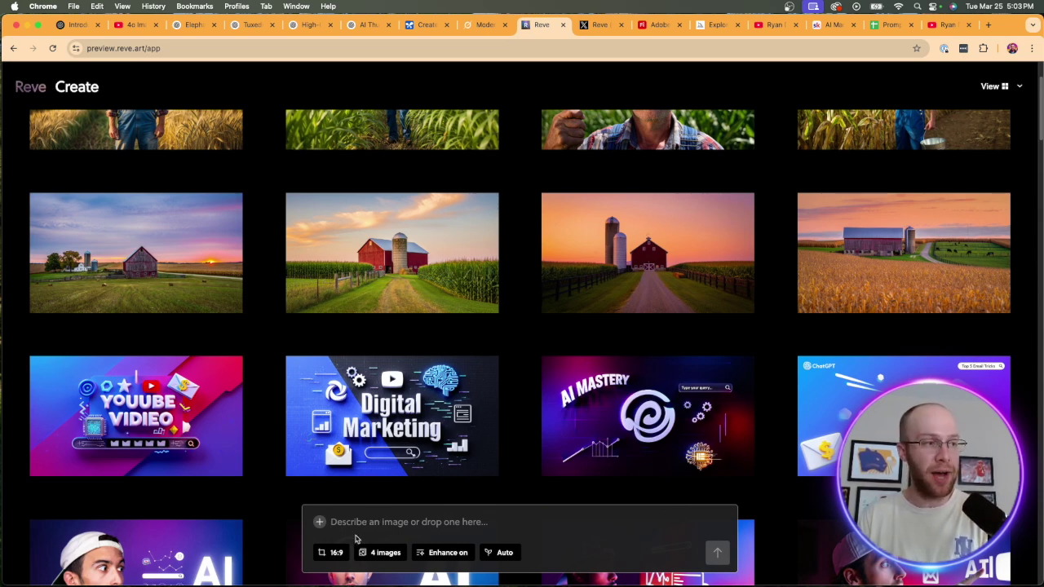
# Step: Generate 4 images at 16:9 in Reve from the prompt "Photorealistic image of aliens invading earth"
pyautogui.click(331, 552)
pyautogui.click(388, 554)
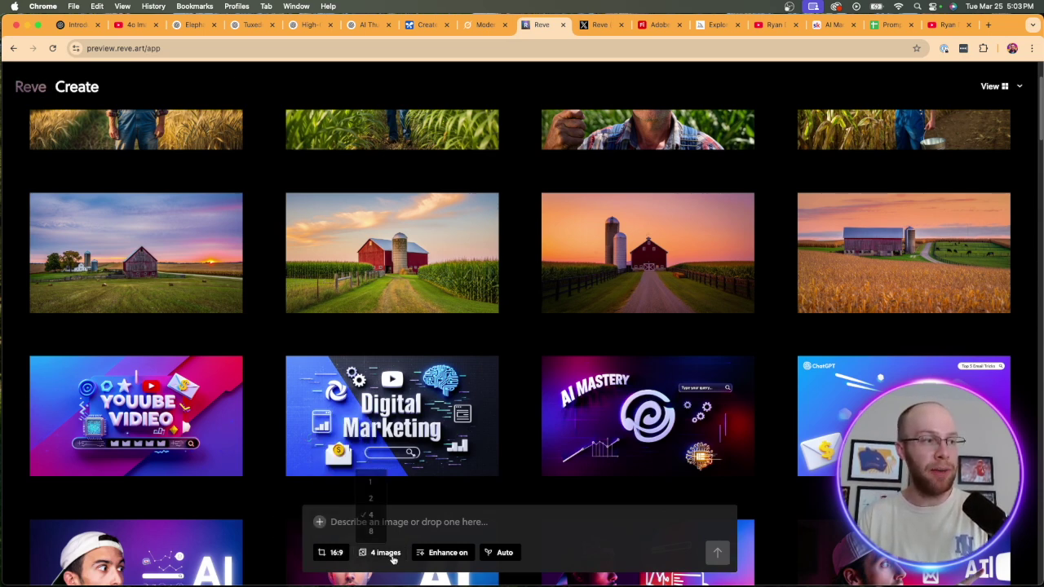
pyautogui.click(370, 513)
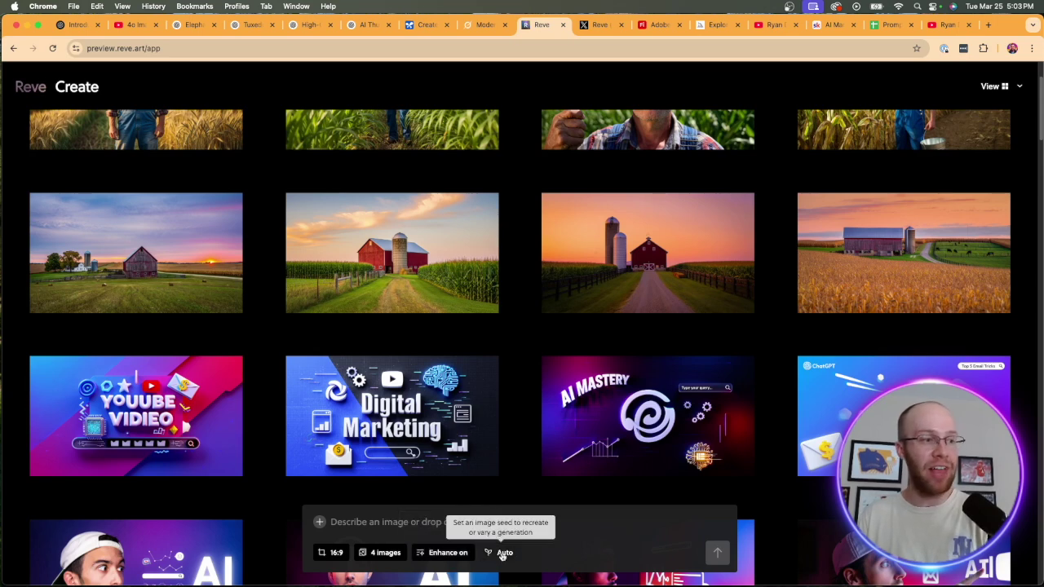
pyautogui.click(452, 521)
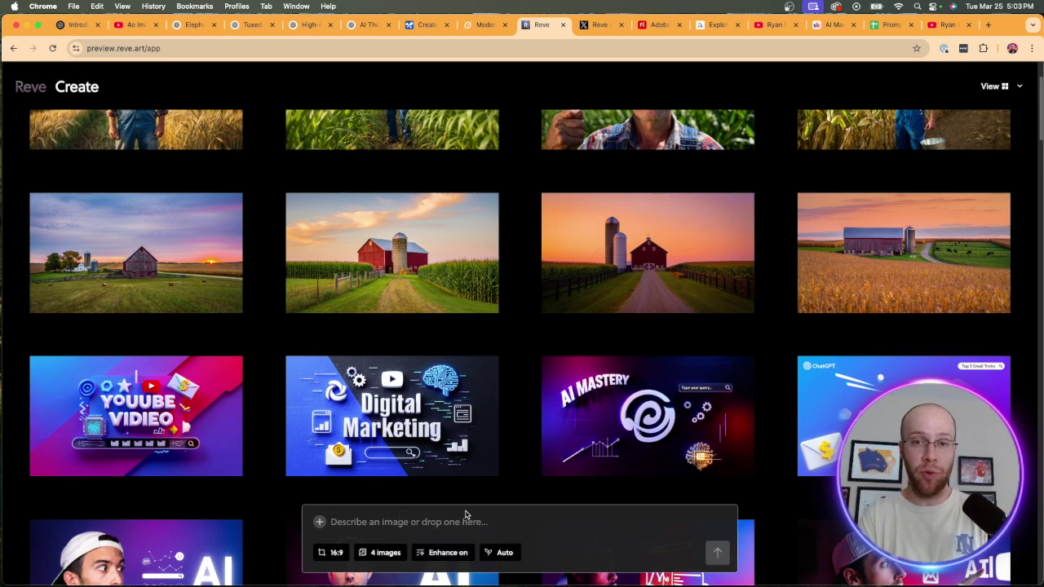
pyautogui.write('Photorealistic image of aliens invading earth')
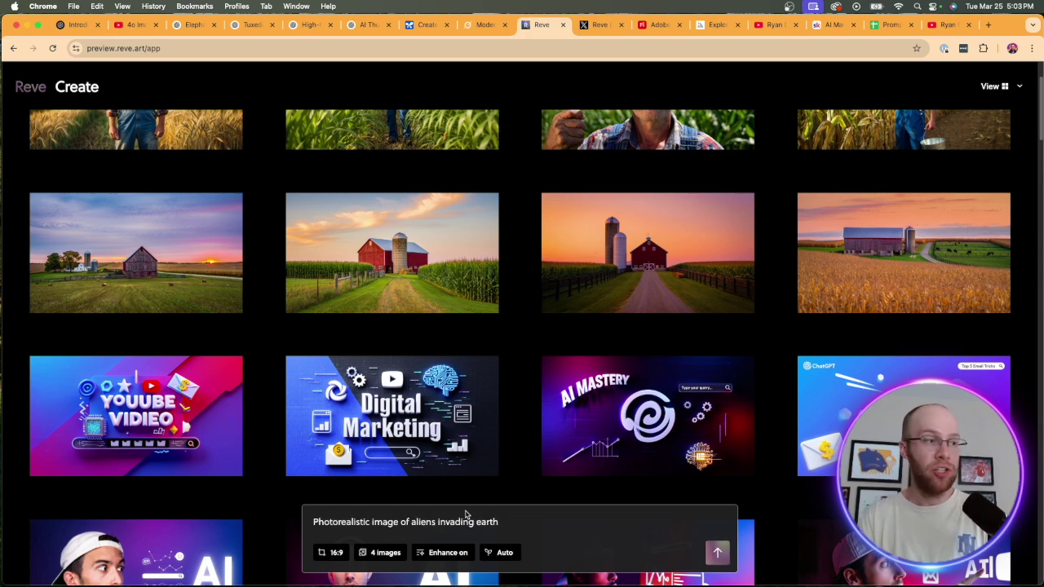
pyautogui.press('Return')
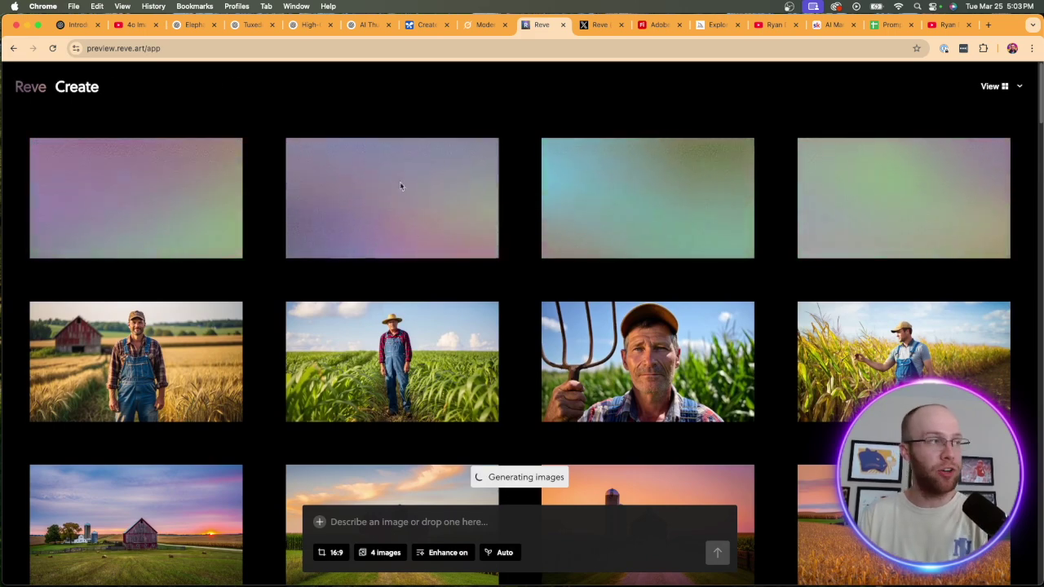
# Step: Open Reve's Explore gallery and browse the community images for style and realism
pyautogui.moveTo(52, 87)
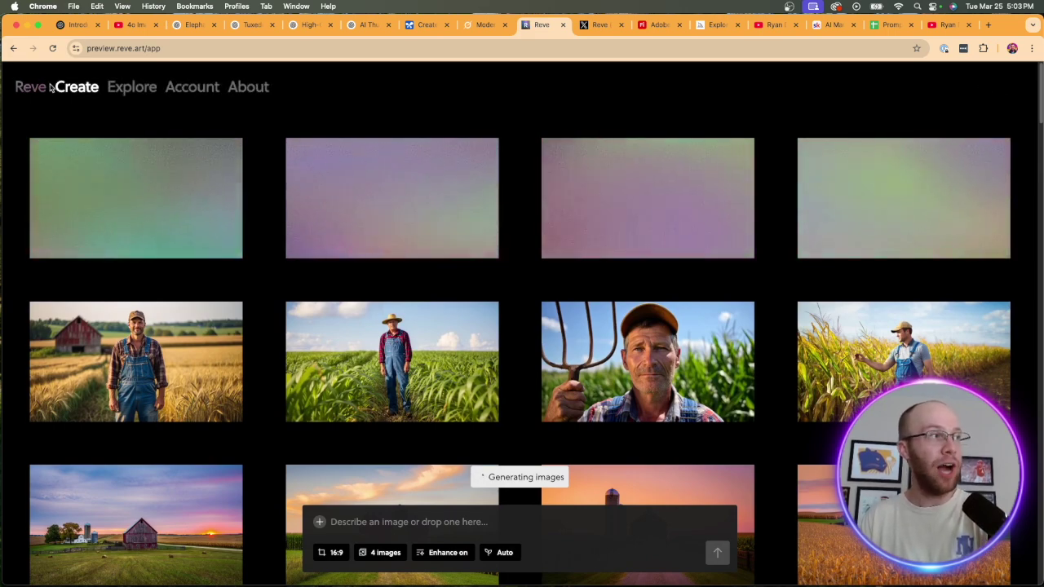
pyautogui.click(132, 87)
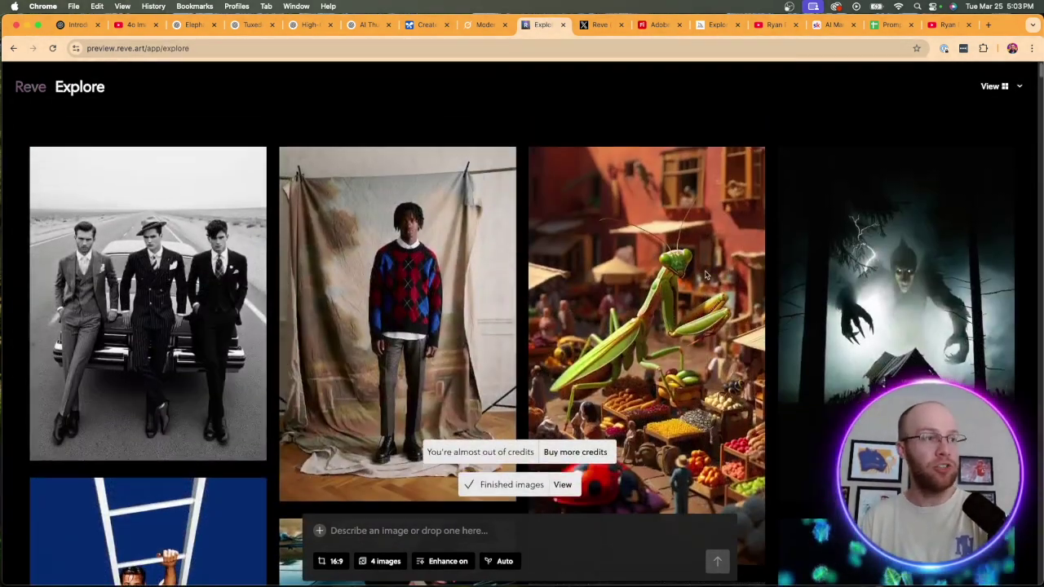
pyautogui.scroll(-1, 522, 430)
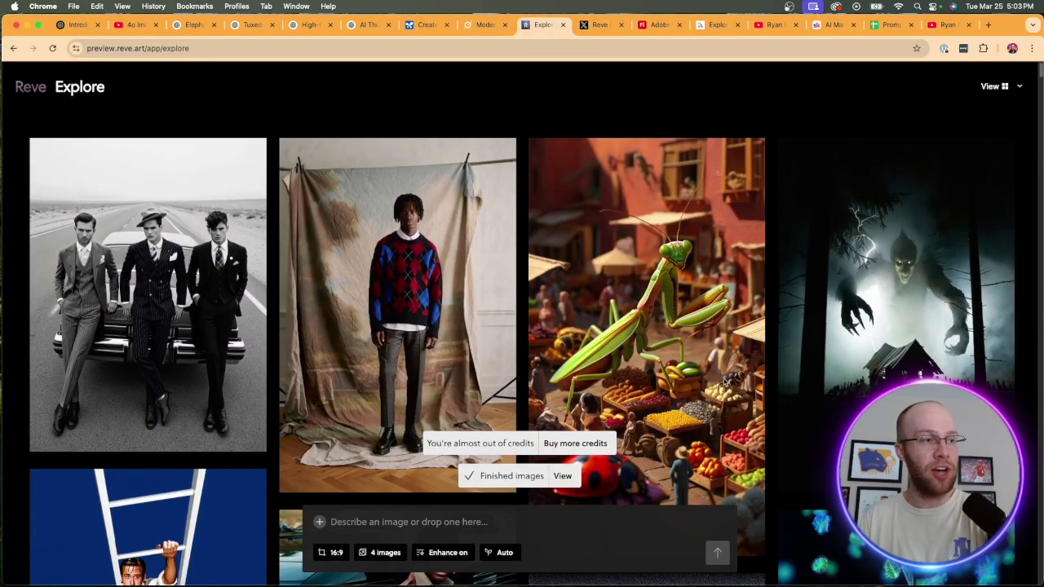
pyautogui.scroll(-2, 726, 382)
pyautogui.scroll(-8, 844, 331)
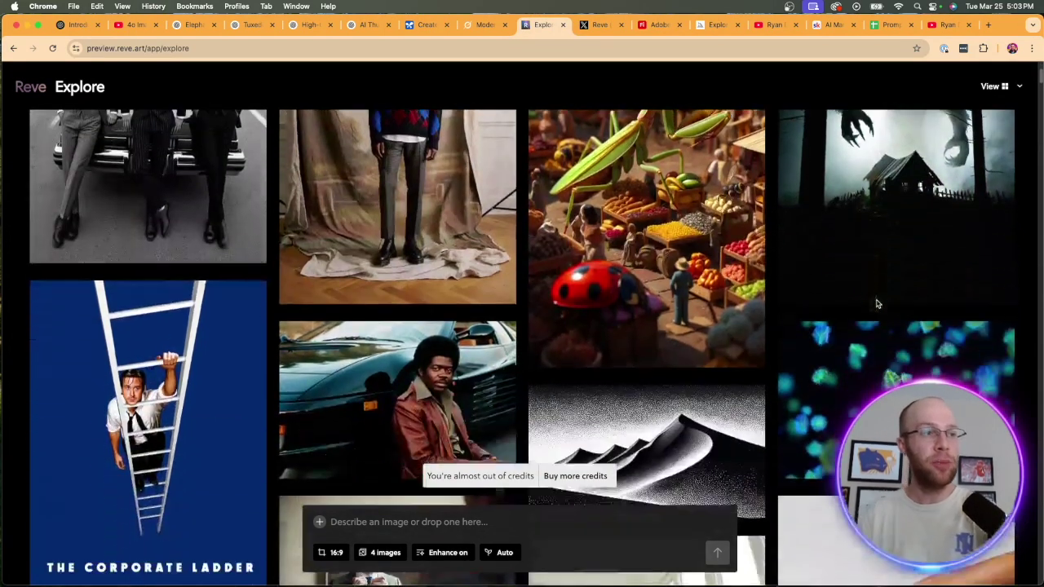
pyautogui.scroll(-4, 877, 303)
pyautogui.scroll(3, 734, 261)
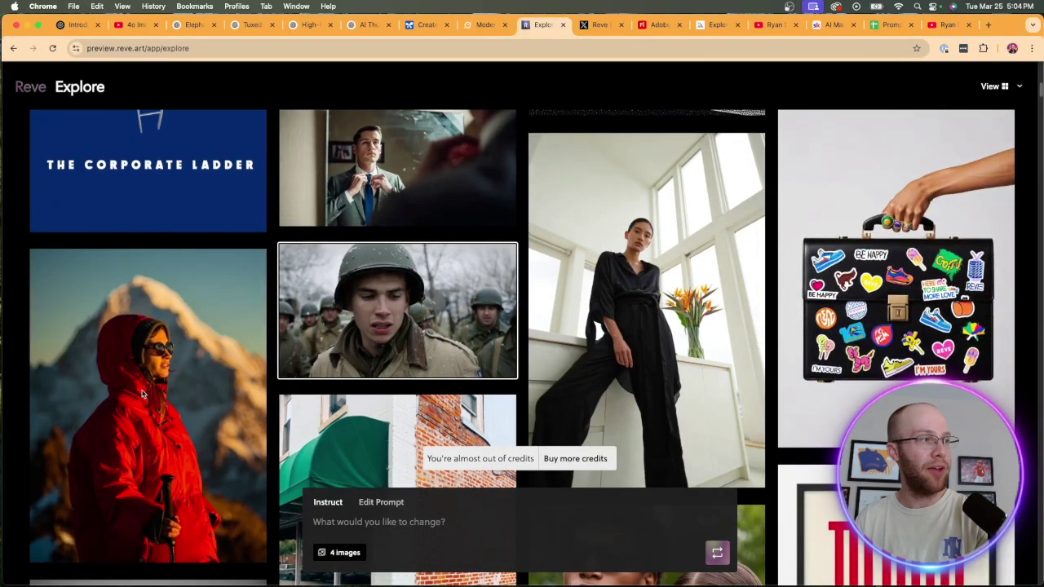
pyautogui.scroll(-10, 611, 224)
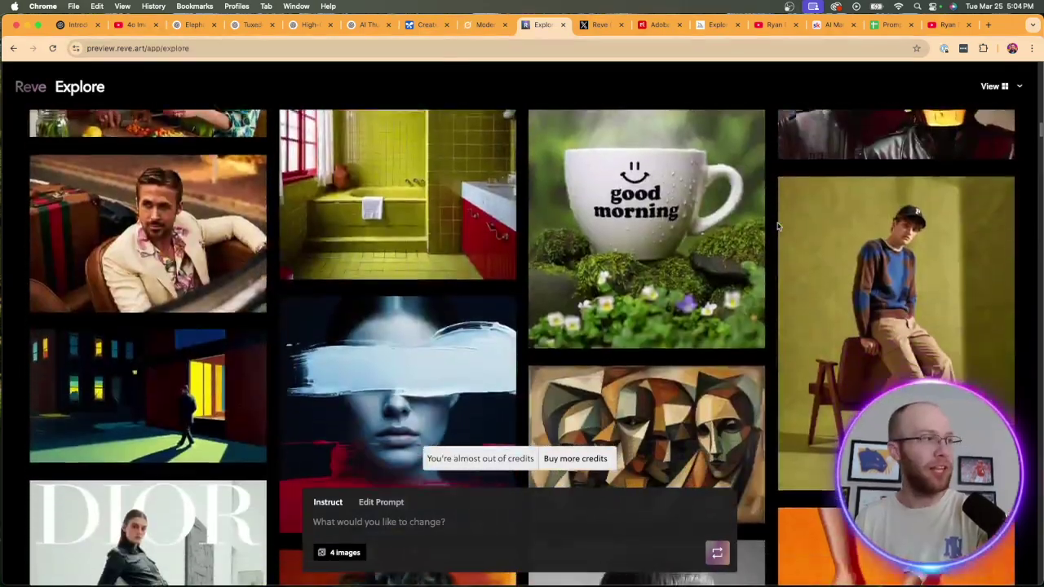
pyautogui.scroll(-6, 777, 227)
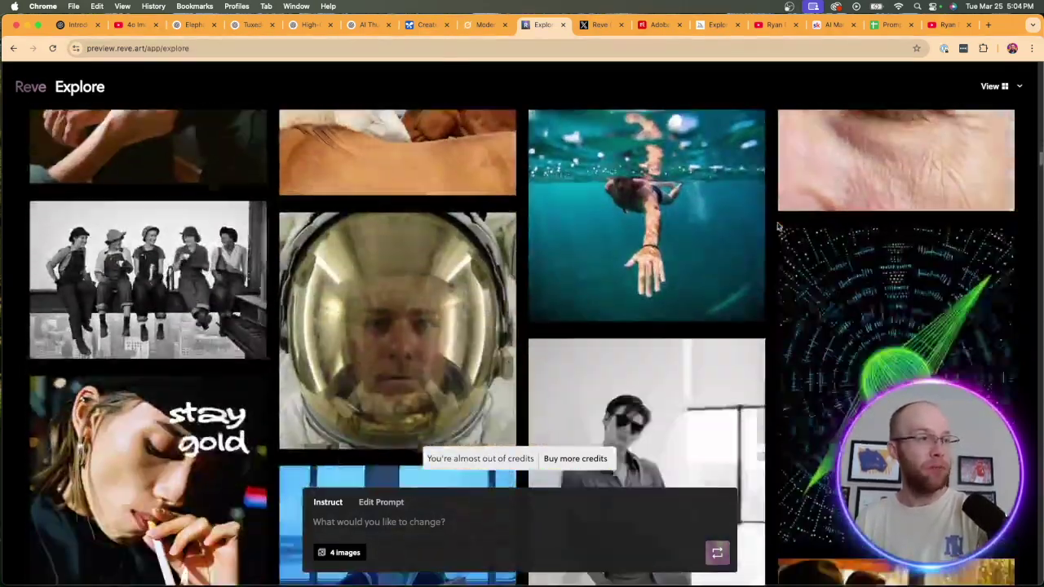
pyautogui.scroll(2, 777, 227)
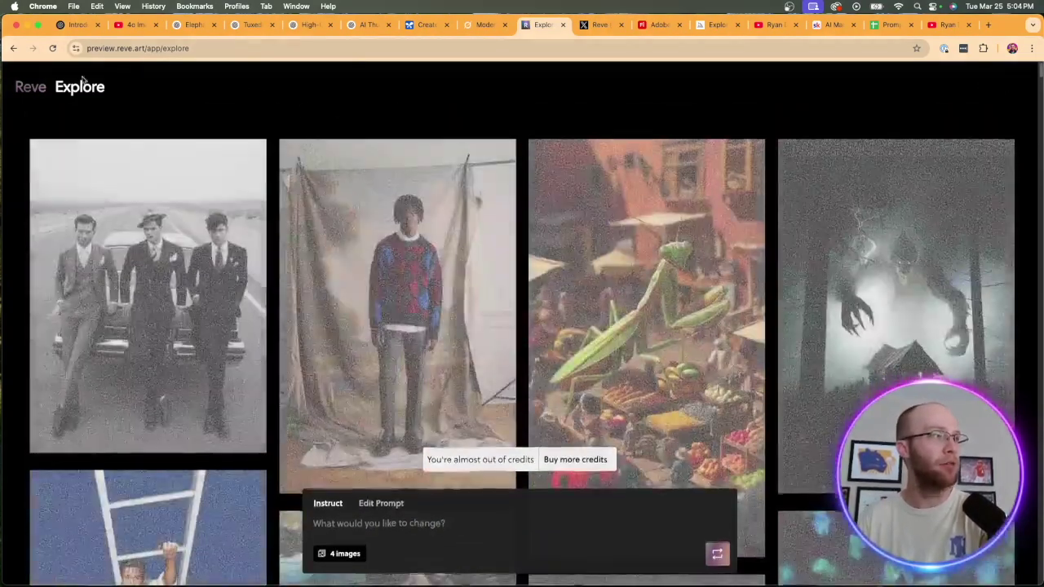
# Step: Return to Reve's creations and view the dark street aliens, the UFO scene and the armed uniformed aliens enlarged
pyautogui.click(35, 85)
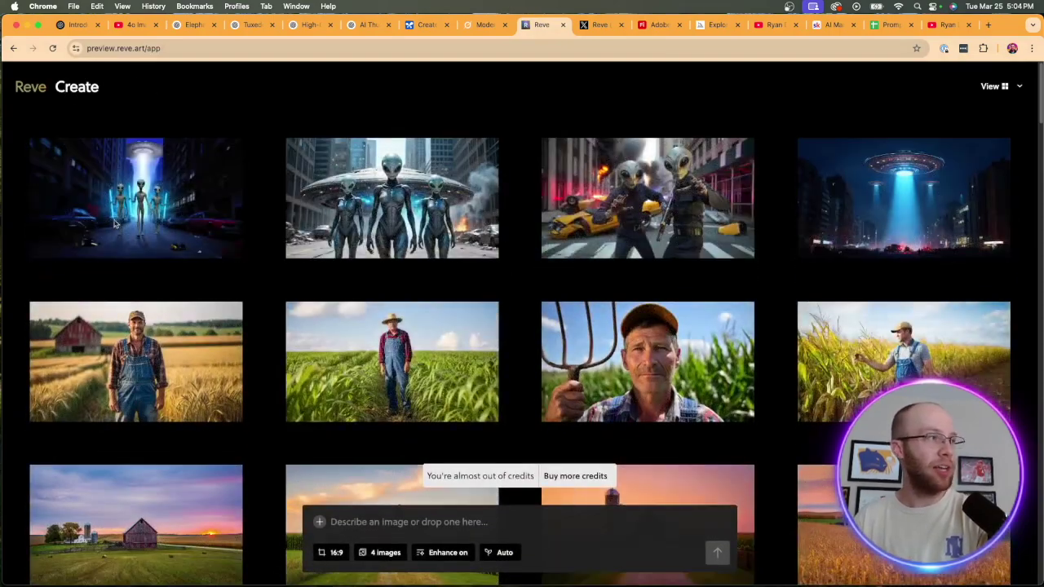
pyautogui.click(127, 219)
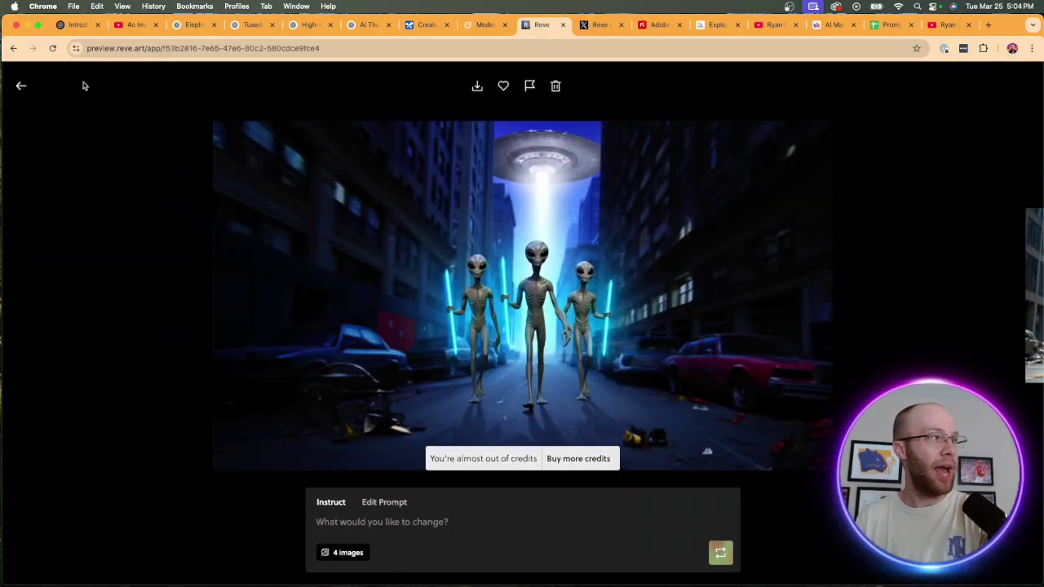
pyautogui.click(21, 86)
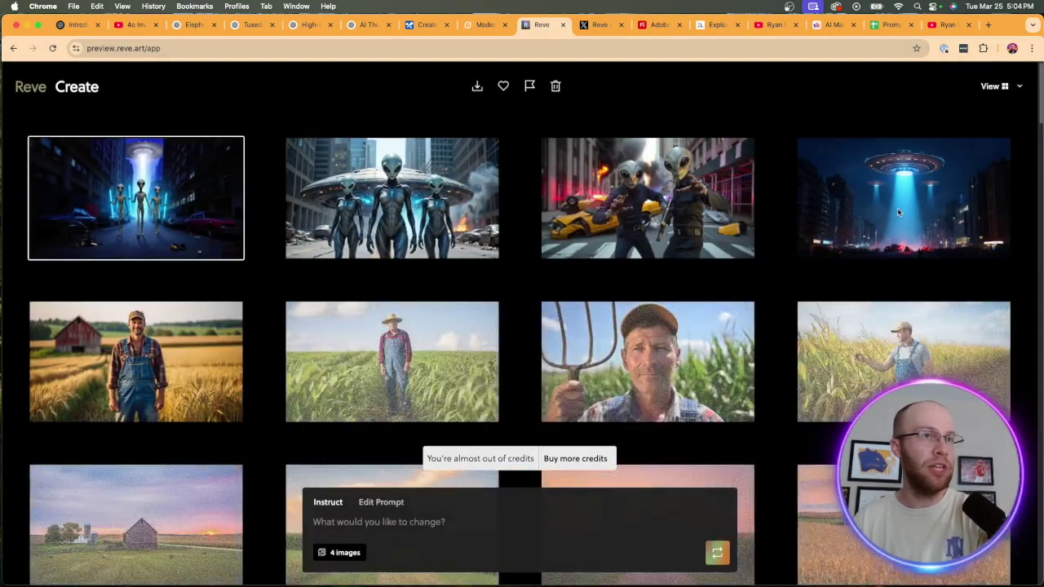
pyautogui.click(898, 208)
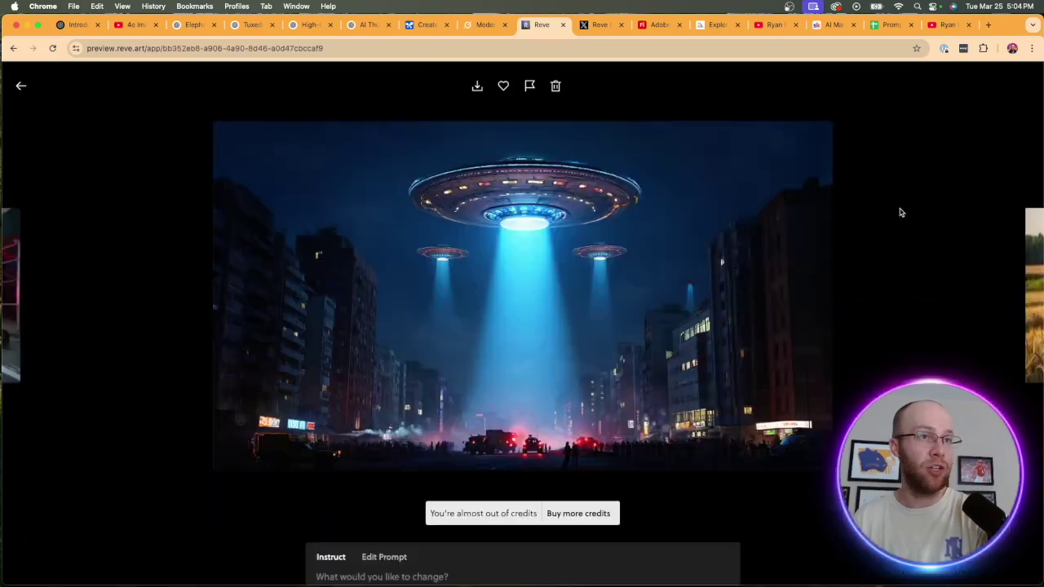
pyautogui.click(21, 86)
pyautogui.click(114, 210)
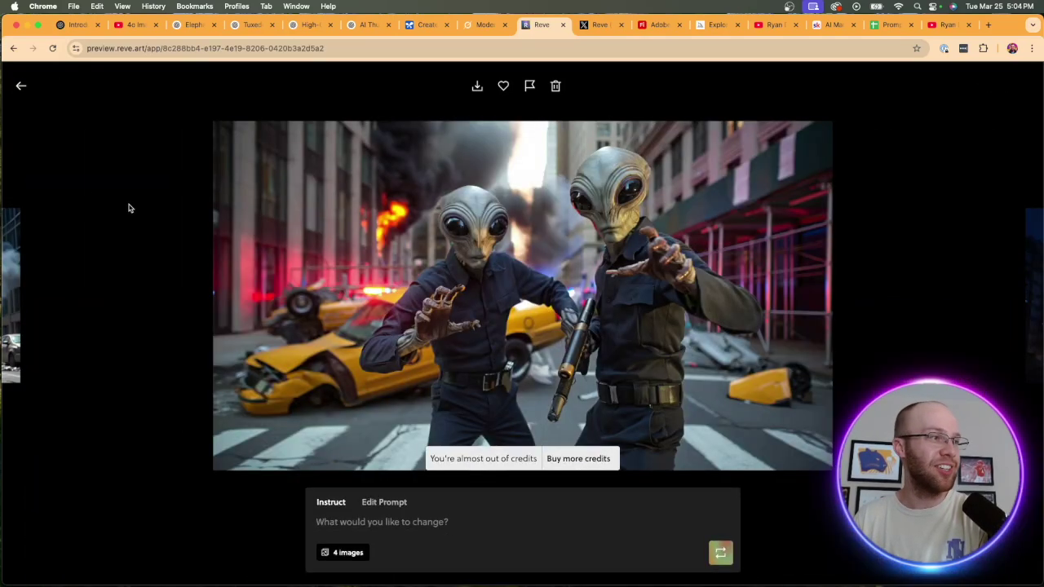
pyautogui.click(20, 87)
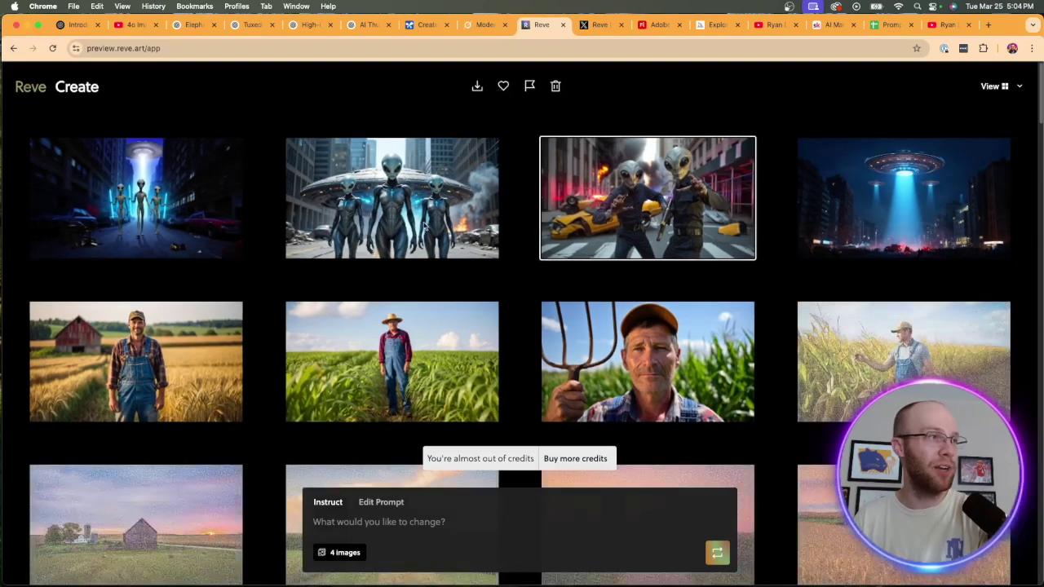
# Step: View the image of three aliens in front of the landed UFO enlarged and return to the creations grid
pyautogui.click(456, 237)
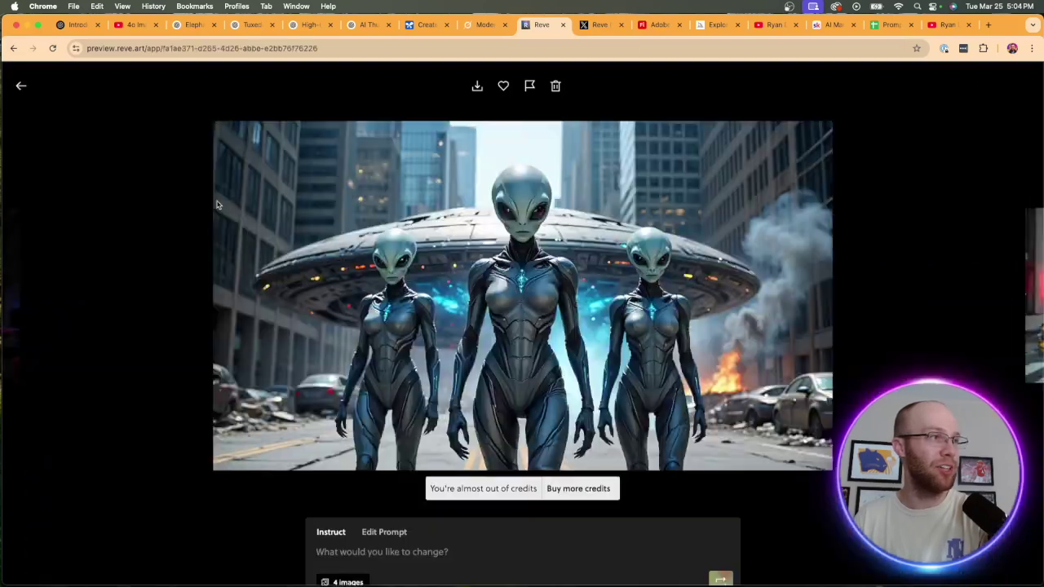
pyautogui.click(21, 88)
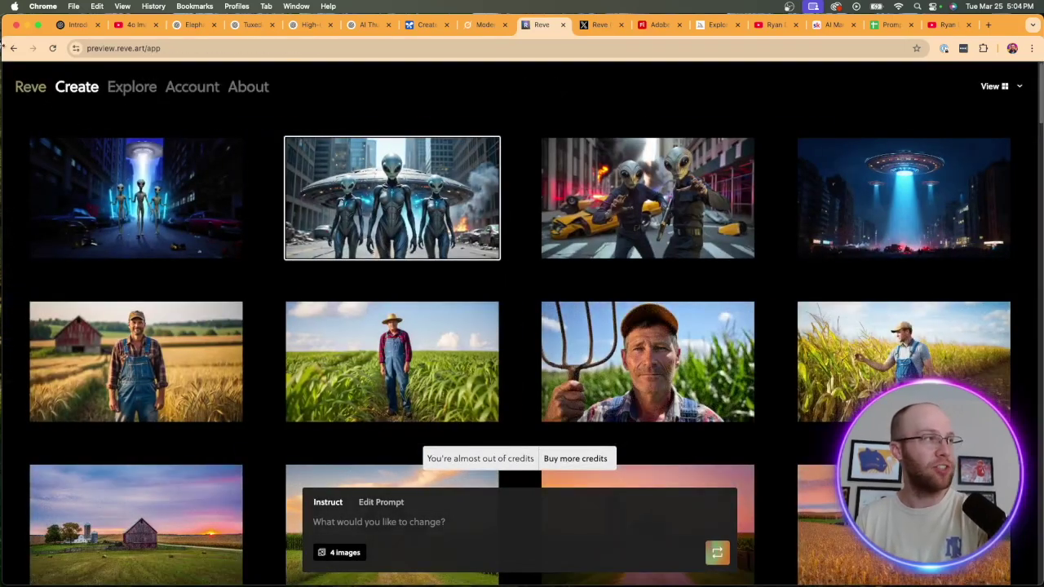
pyautogui.click(200, 87)
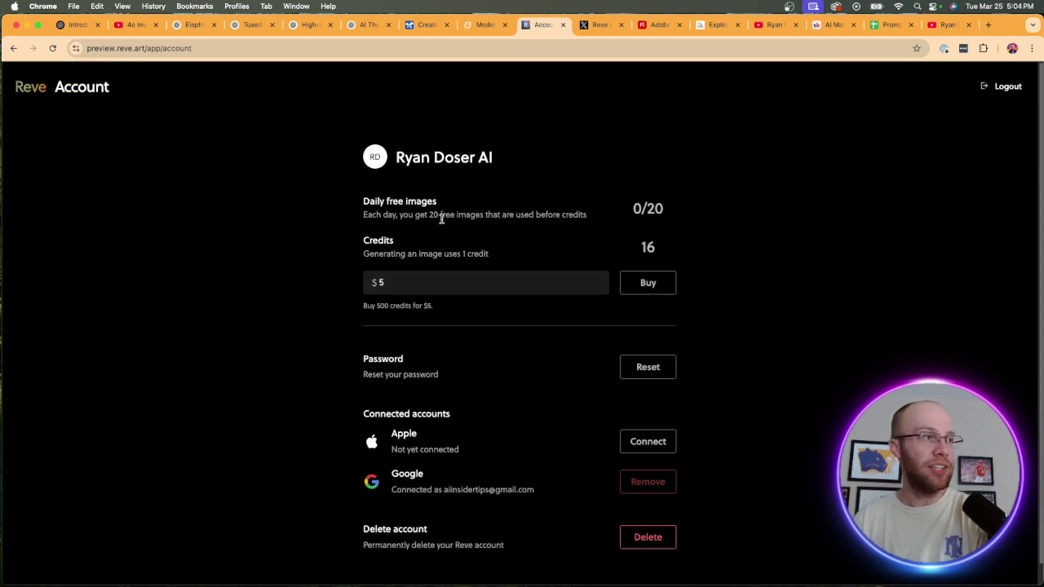
pyautogui.moveTo(742, 212)
pyautogui.mouseDown()
pyautogui.moveTo(682, 217)
pyautogui.moveTo(734, 215)
pyautogui.mouseUp()
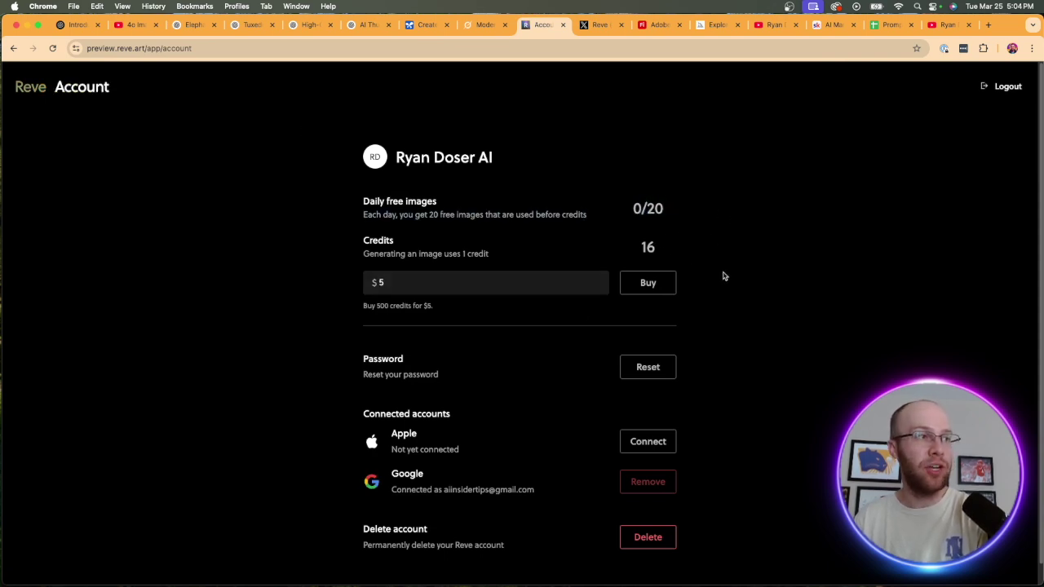
pyautogui.moveTo(676, 248); pyautogui.dragTo(742, 248)
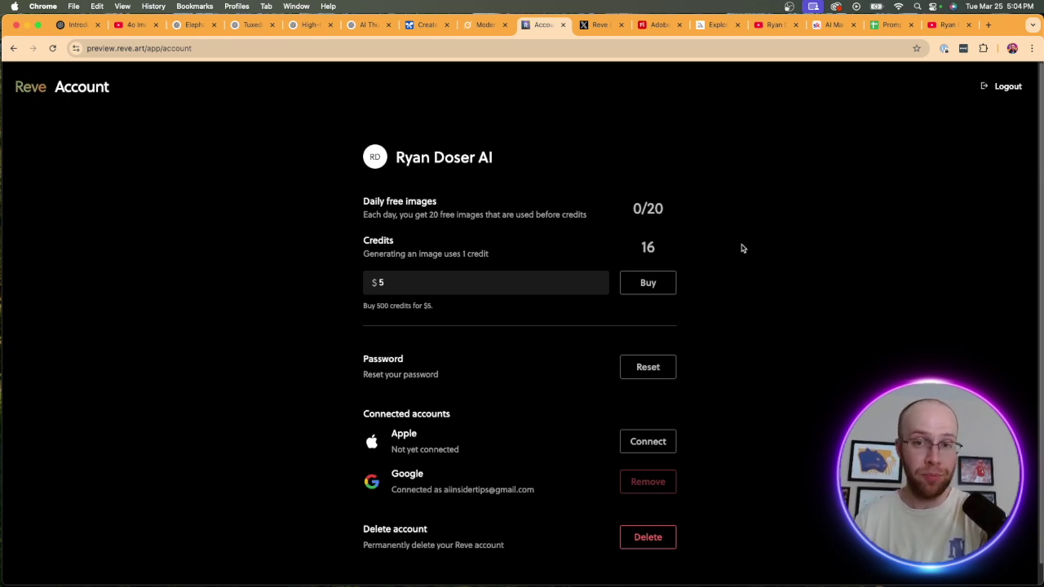
pyautogui.moveTo(742, 247)
pyautogui.mouseDown()
pyautogui.moveTo(688, 258)
pyautogui.moveTo(617, 249)
pyautogui.moveTo(730, 247)
pyautogui.mouseUp()
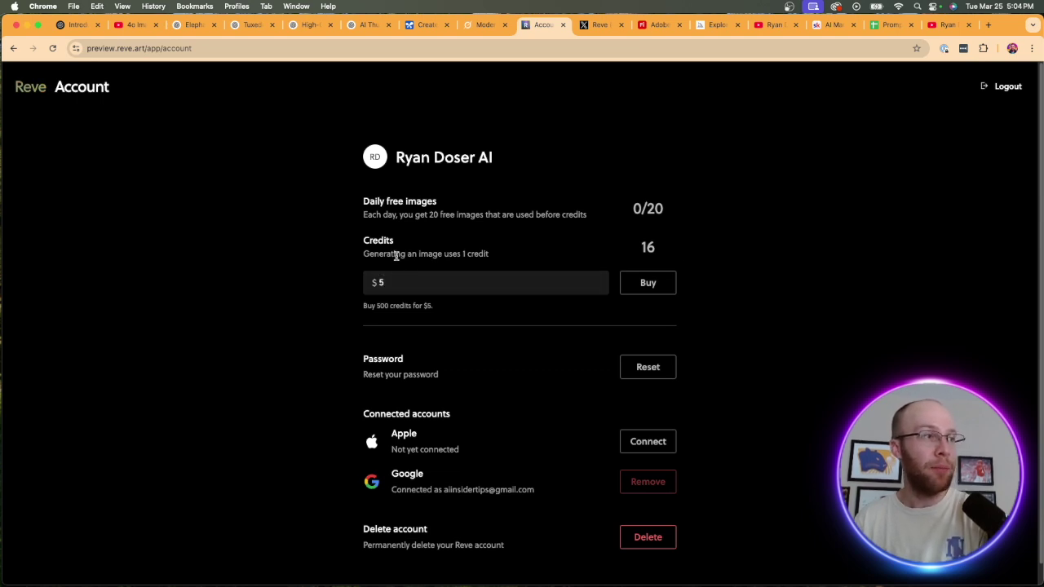
# Step: Examine the credit cost per image and the credit purchase price on the account page, and return to Reve's Create page
pyautogui.moveTo(397, 253); pyautogui.dragTo(487, 254)
pyautogui.click(486, 254)
pyautogui.moveTo(448, 308); pyautogui.dragTo(346, 311)
pyautogui.click(345, 310)
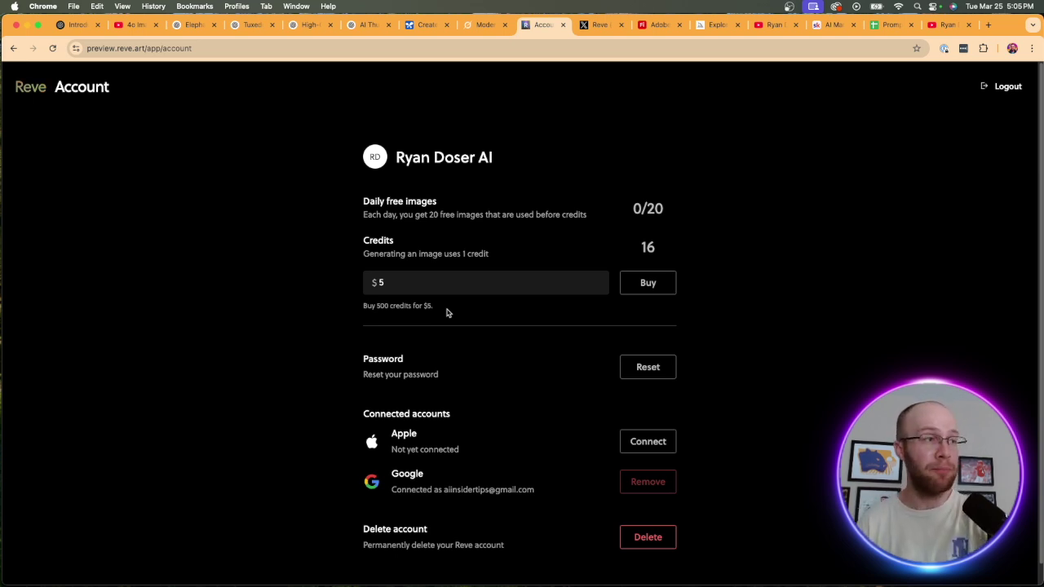
pyautogui.scroll(-2, 498, 317)
pyautogui.scroll(2, 519, 322)
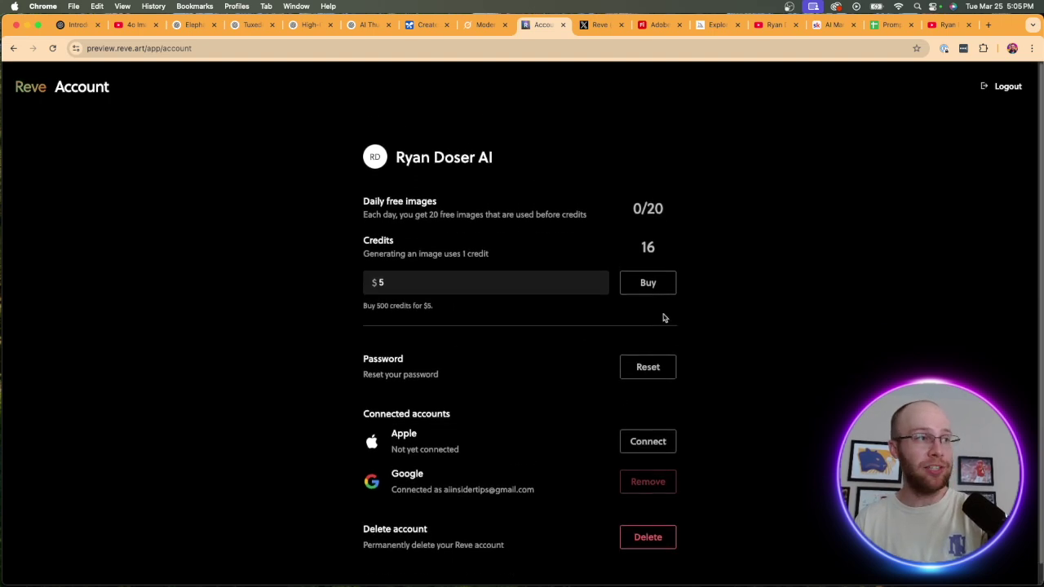
pyautogui.click(101, 106)
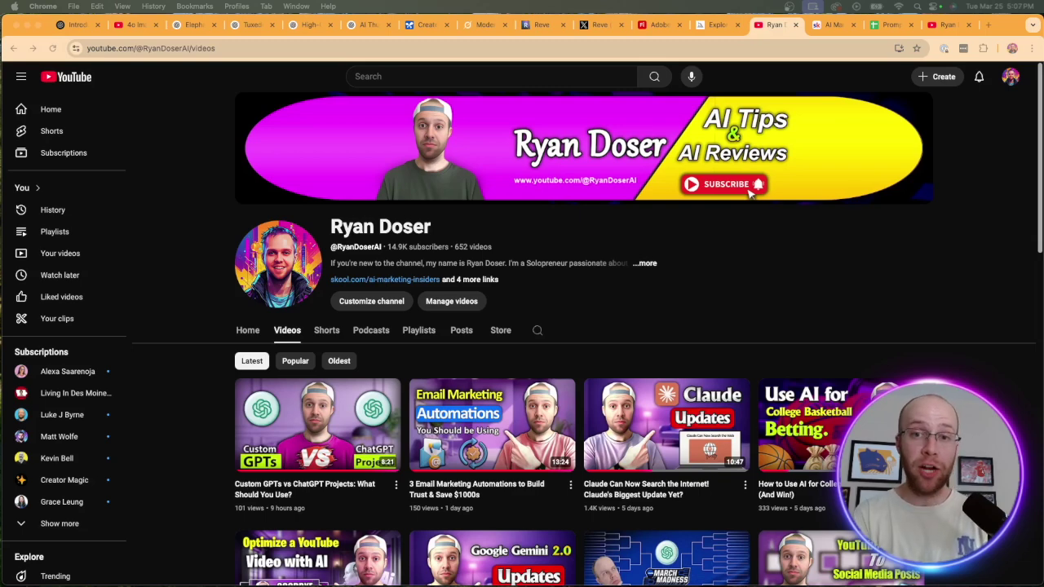
# Step: Switch back to Reve and browse the creations from the AI Thumbnails designs down to the portraits and back up to the aliens
pyautogui.click(538, 26)
pyautogui.scroll(-5, 754, 206)
pyautogui.scroll(-20, 855, 221)
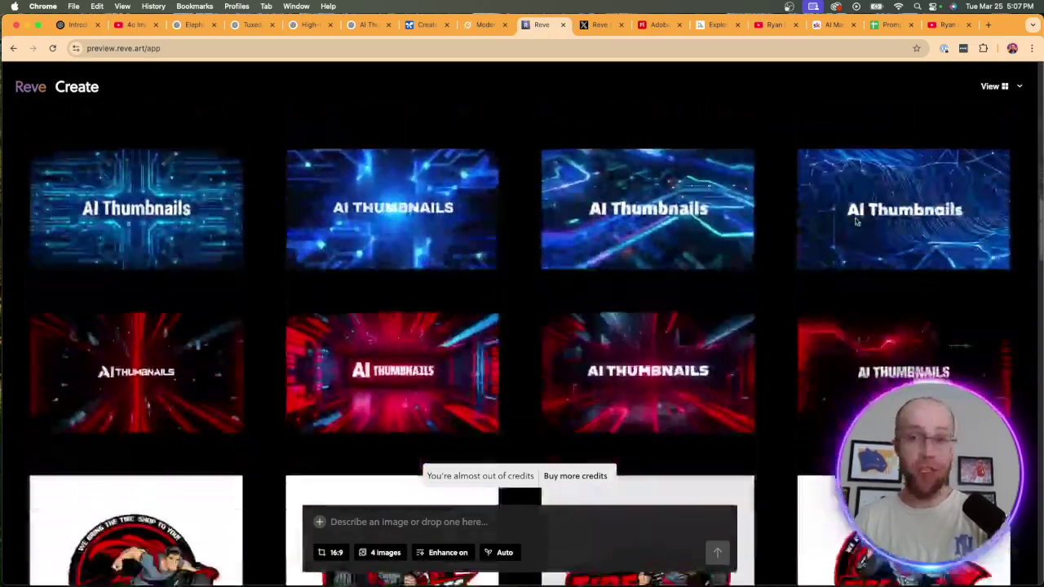
pyautogui.scroll(-20, 855, 221)
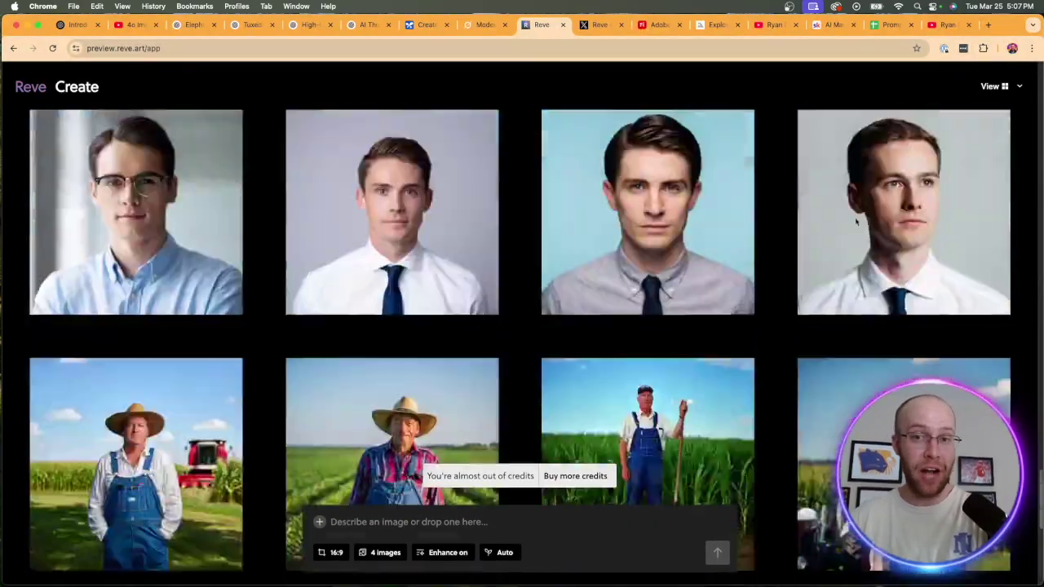
pyautogui.scroll(15, 855, 221)
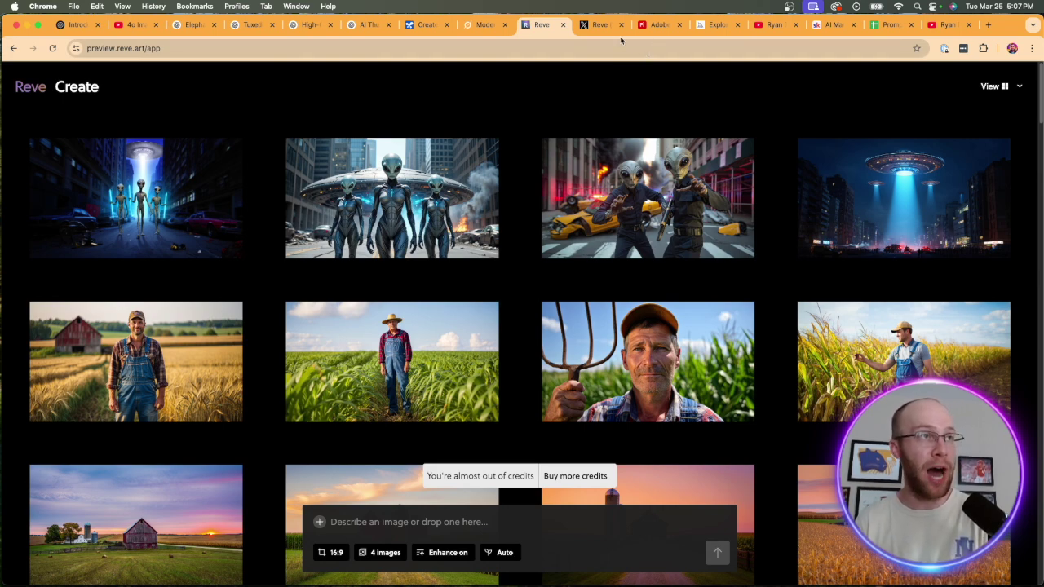
# Step: Switch to the YouTube channel's Videos page, with a brief return to Reve in between
pyautogui.click(773, 24)
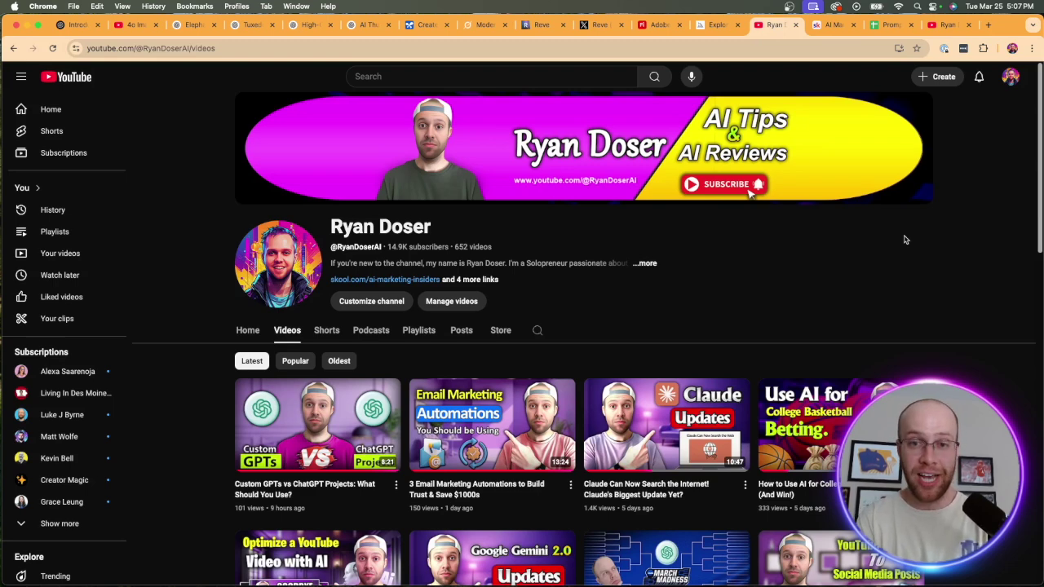
pyautogui.click(561, 26)
pyautogui.click(779, 26)
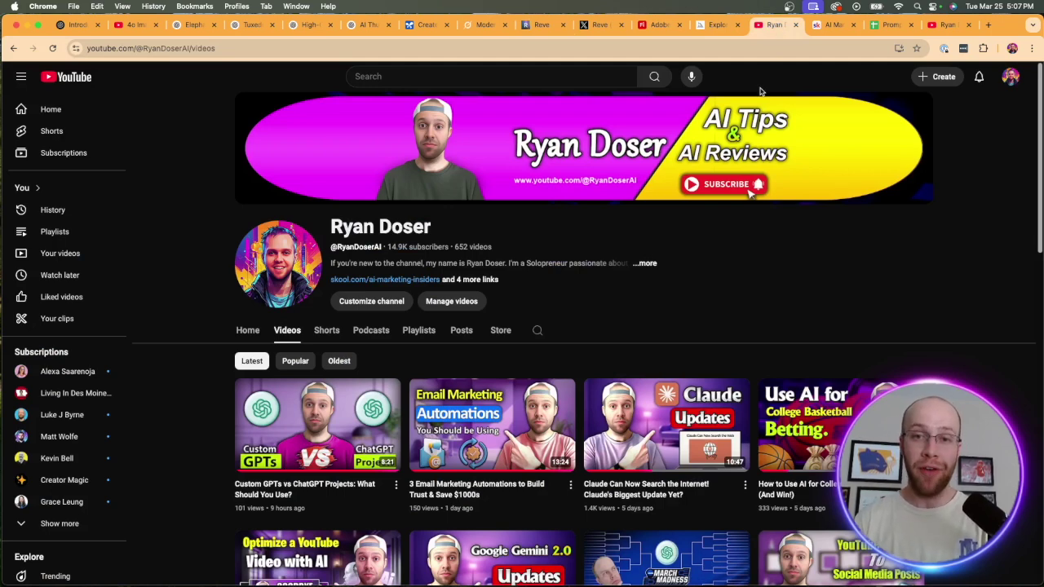